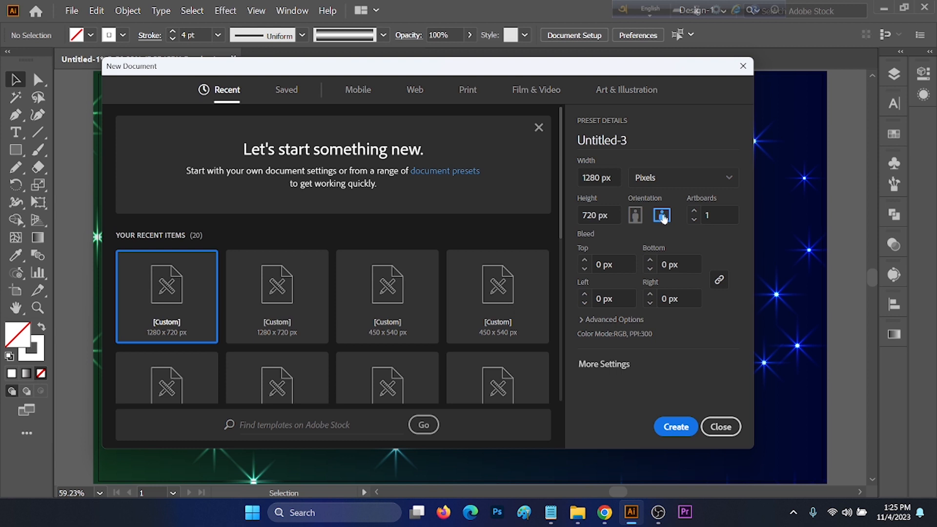
Create the new 1280 x 720 px document with High (300 ppi) raster effects under advanced options.
{"action": "left_click", "coordinate": [599, 320]}
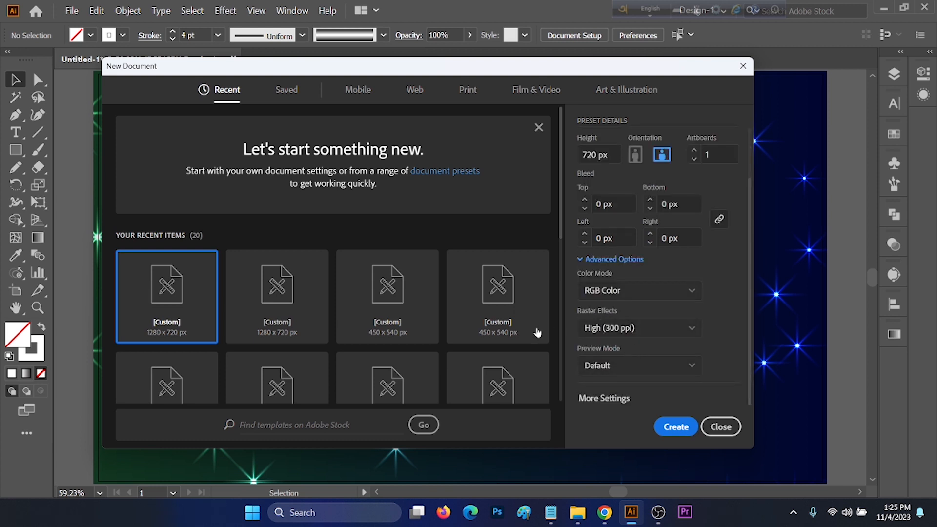
{"action": "left_click", "coordinate": [651, 337]}
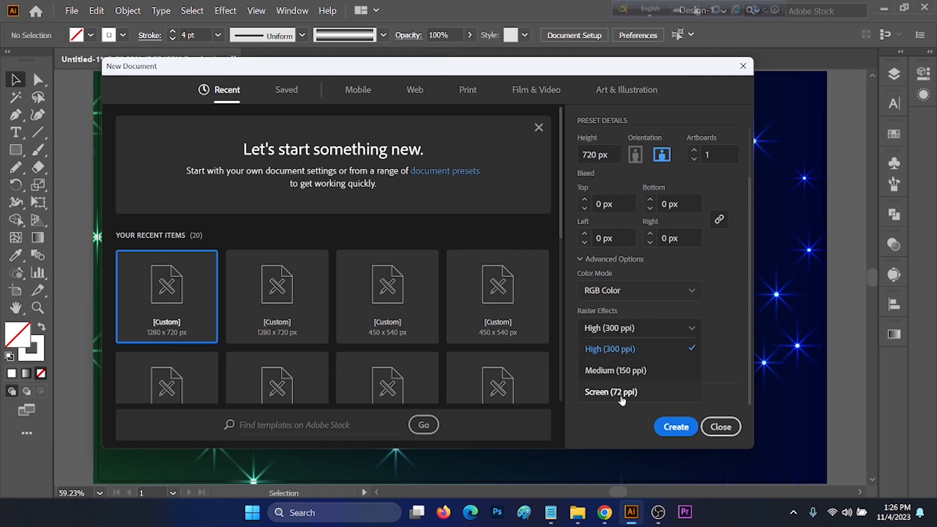
{"action": "left_click", "coordinate": [620, 349]}
{"action": "left_click", "coordinate": [675, 430]}
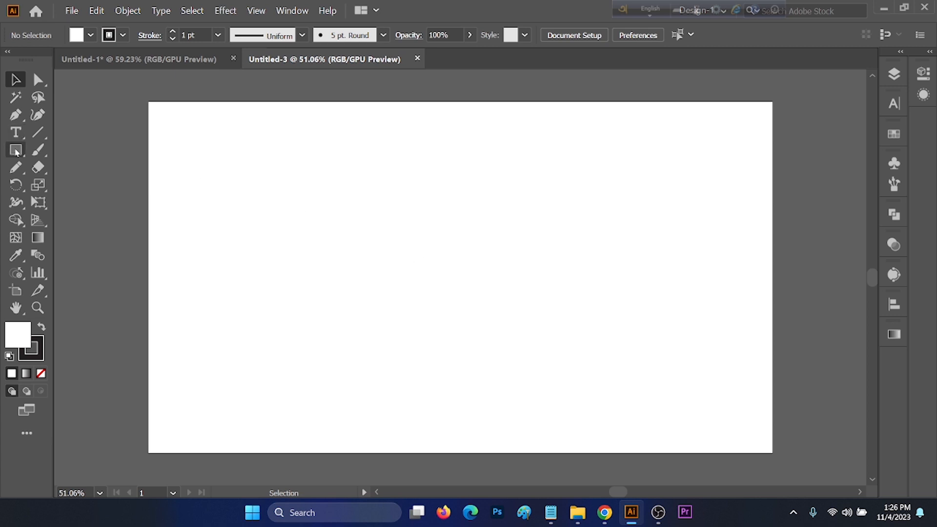
Draw a rectangle with the Rectangle tool covering the whole artboard.
{"action": "right_click", "coordinate": [16, 150]}
{"action": "left_click", "coordinate": [69, 148]}
{"action": "left_click_drag", "start_coordinate": [149, 102], "coordinate": [772, 453]}
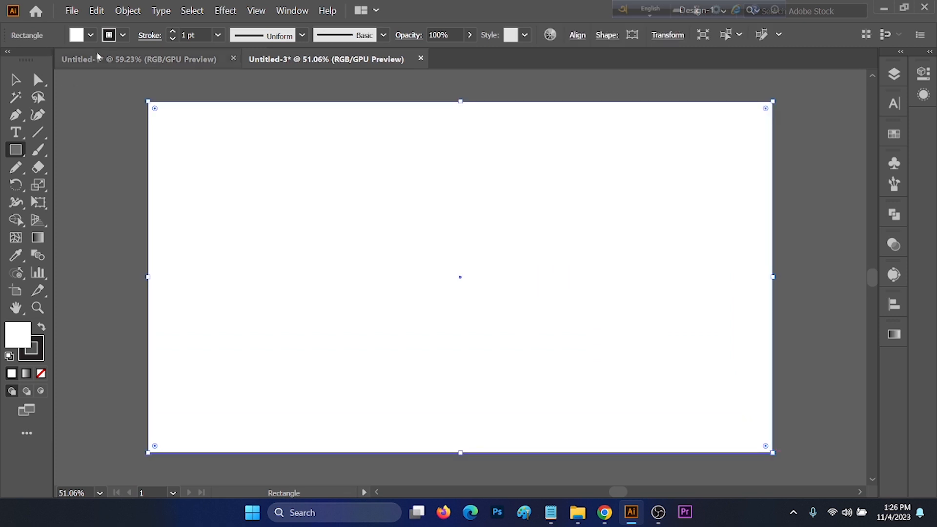
Remove the rectangle's stroke and fill it with the default white-to-black gradient.
{"action": "left_click", "coordinate": [123, 35]}
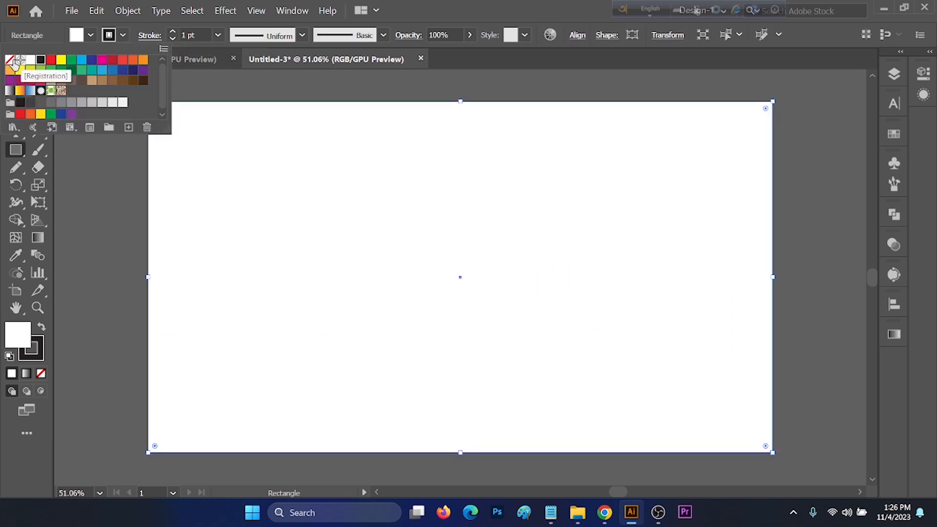
{"action": "left_click", "coordinate": [10, 59]}
{"action": "left_click", "coordinate": [90, 37]}
{"action": "left_click", "coordinate": [91, 37]}
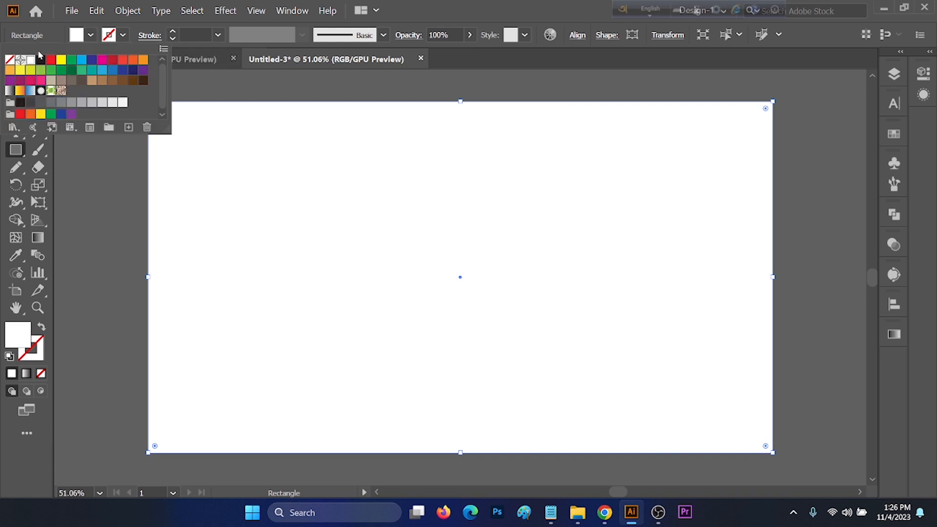
{"action": "left_click", "coordinate": [10, 91]}
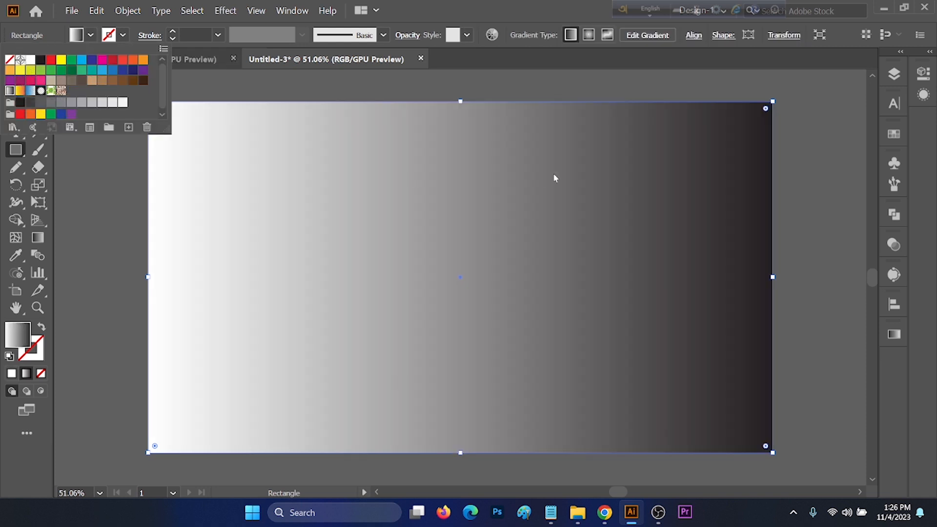
Draw a small square beside the artboard and set its fill colour to #052813.
{"action": "key", "text": "v"}
{"action": "left_click", "coordinate": [86, 184]}
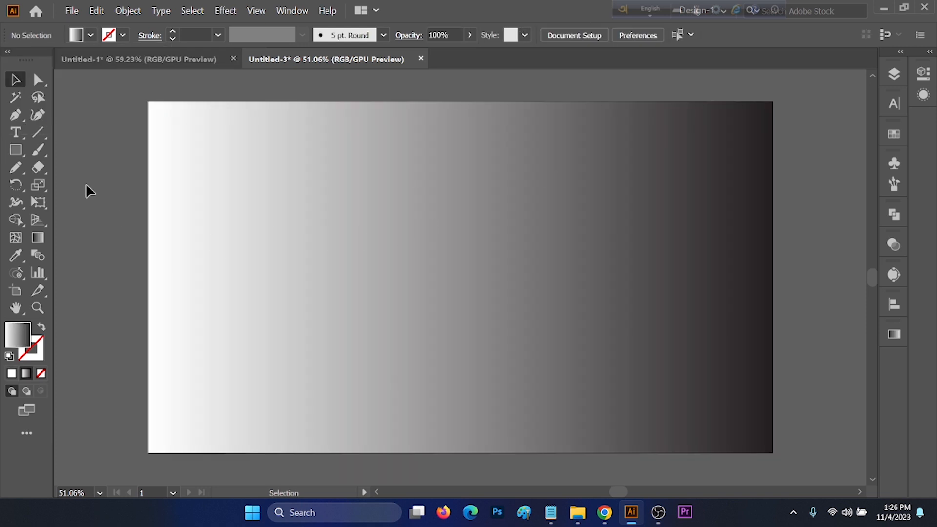
{"action": "mouse_move", "coordinate": [15, 150]}
{"action": "left_mouse_down"}
{"action": "mouse_move", "coordinate": [79, 151]}
{"action": "mouse_move", "coordinate": [111, 188]}
{"action": "left_mouse_up"}
{"action": "double_click", "coordinate": [20, 336]}
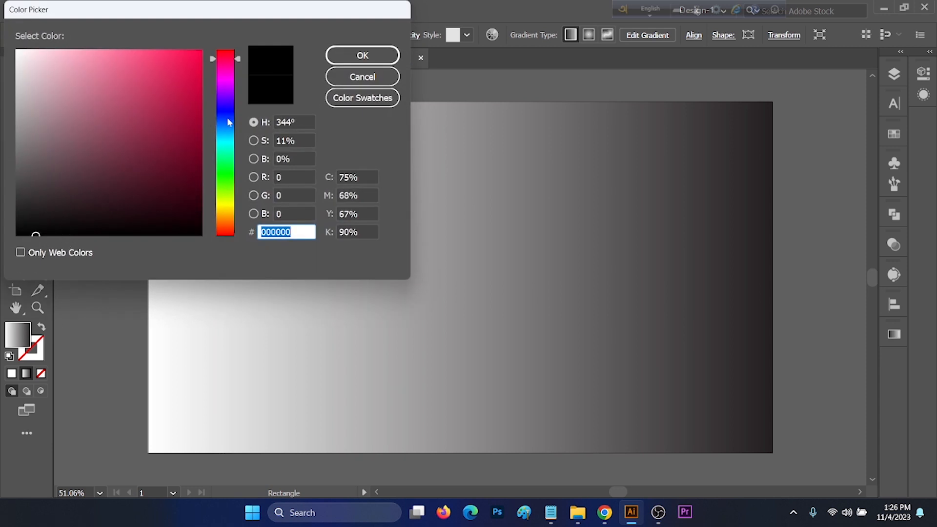
{"action": "type", "text": "052813"}
{"action": "left_click", "coordinate": [353, 63]}
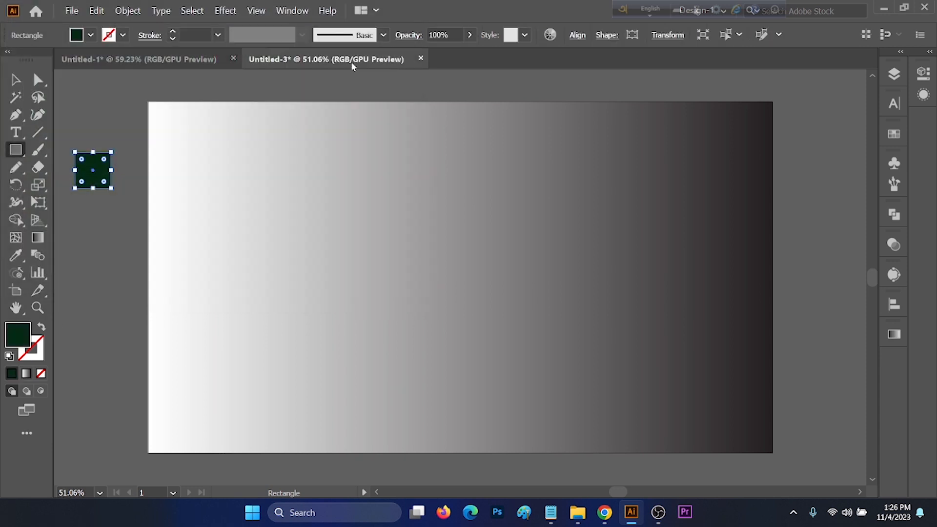
Open the Swatches panel and save the square's green fill as a new global swatch.
{"action": "key", "text": "v"}
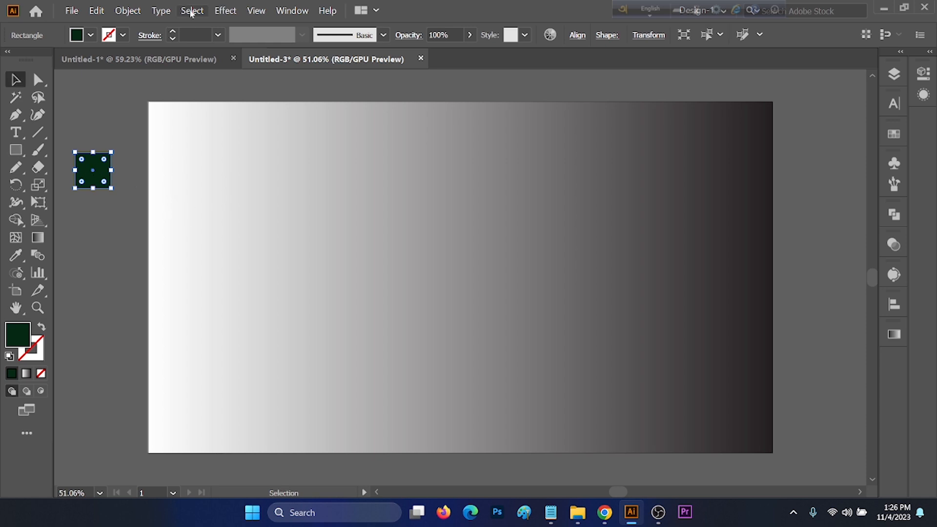
{"action": "left_click", "coordinate": [292, 11]}
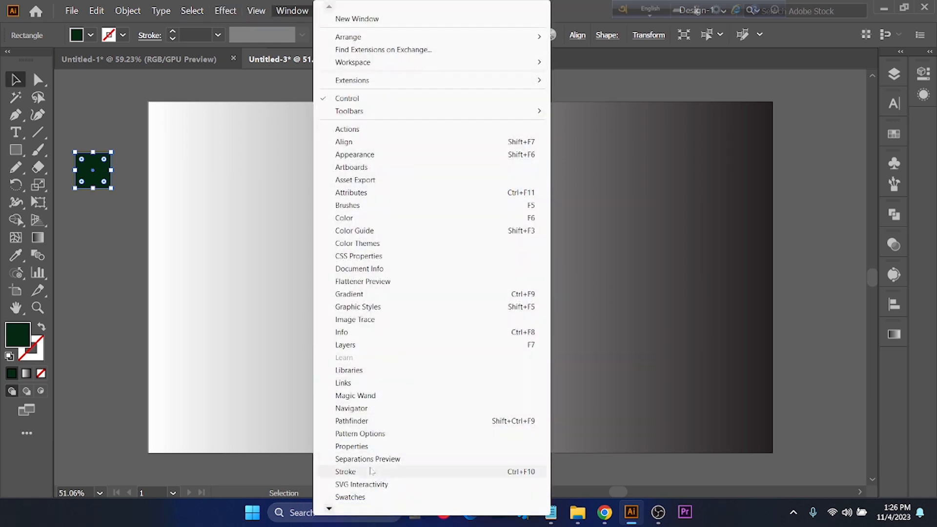
{"action": "left_click", "coordinate": [350, 497]}
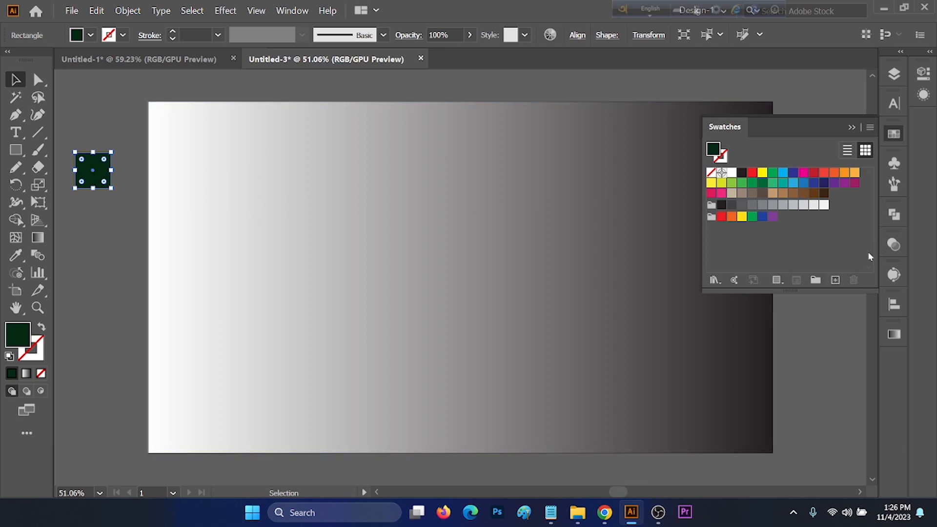
{"action": "left_click", "coordinate": [835, 280]}
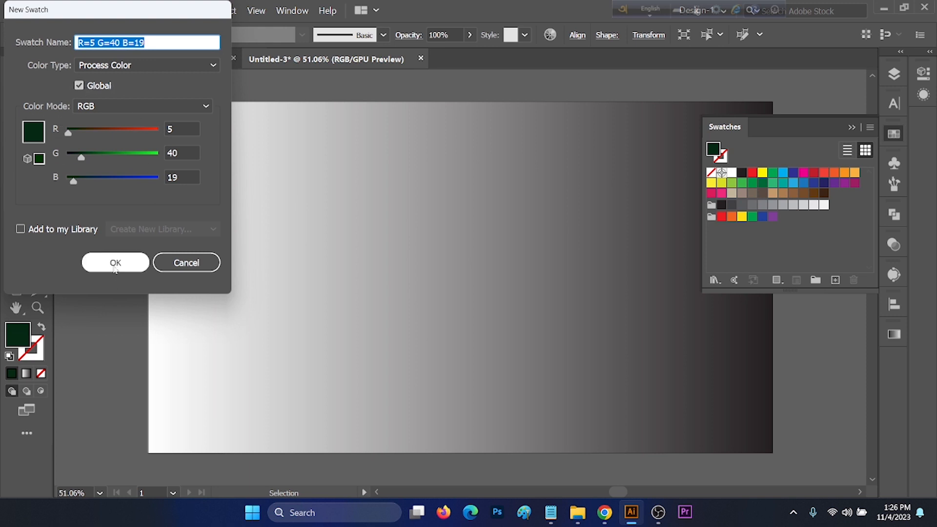
{"action": "left_click", "coordinate": [122, 266]}
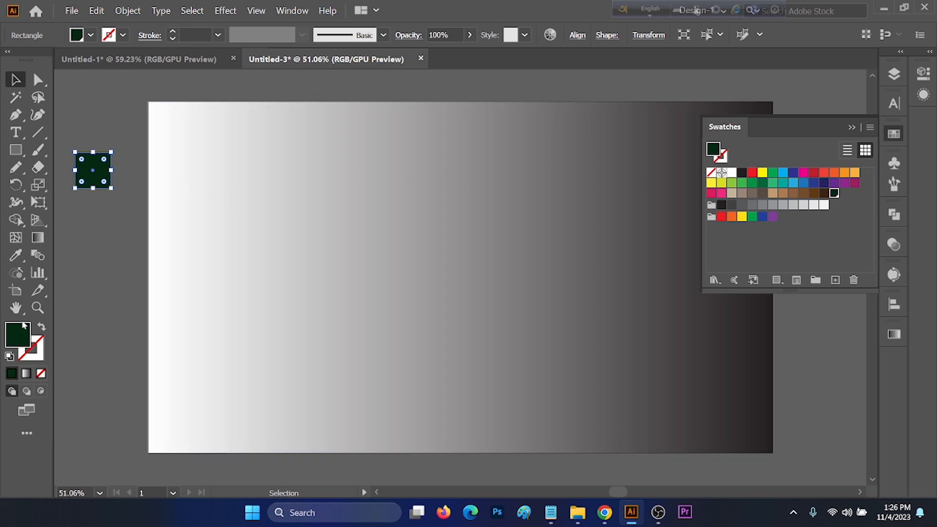
Change the square's fill to dark navy #050526 and save it as another new global swatch.
{"action": "double_click", "coordinate": [23, 337]}
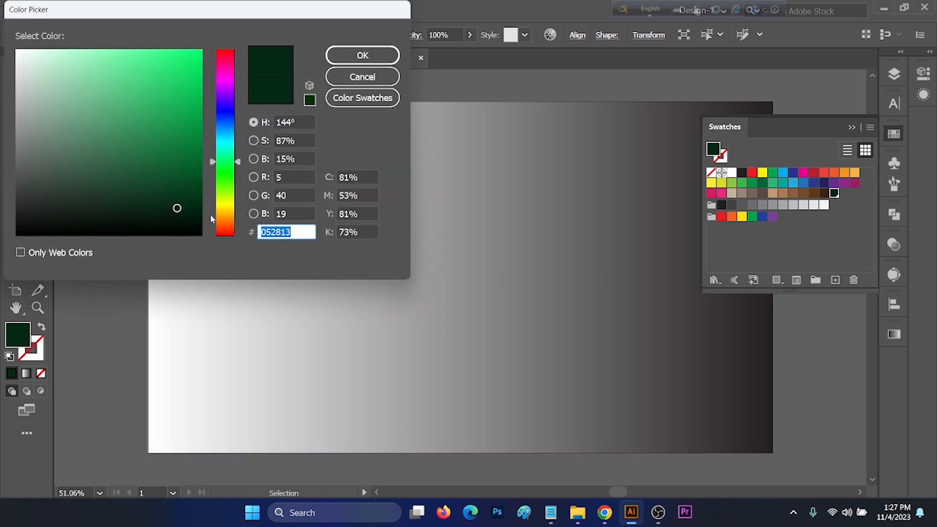
{"action": "left_click", "coordinate": [227, 113]}
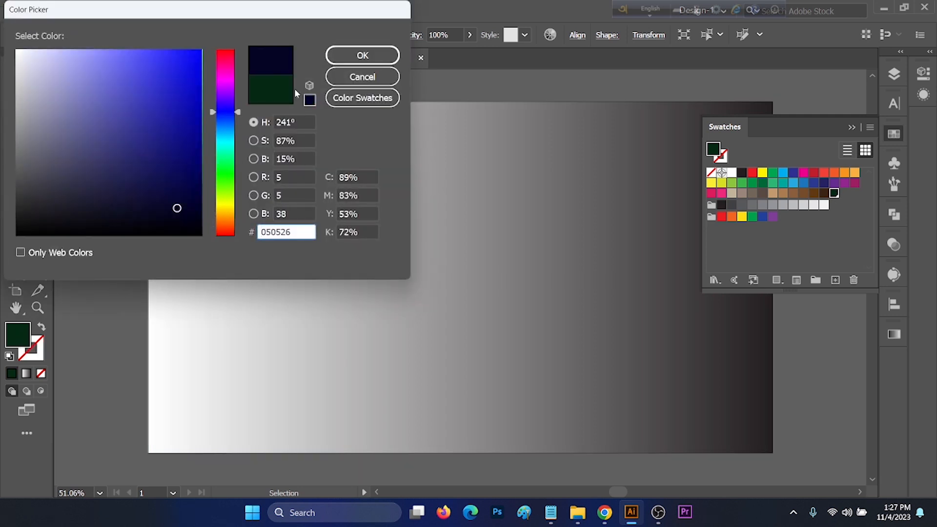
{"action": "left_click", "coordinate": [363, 57]}
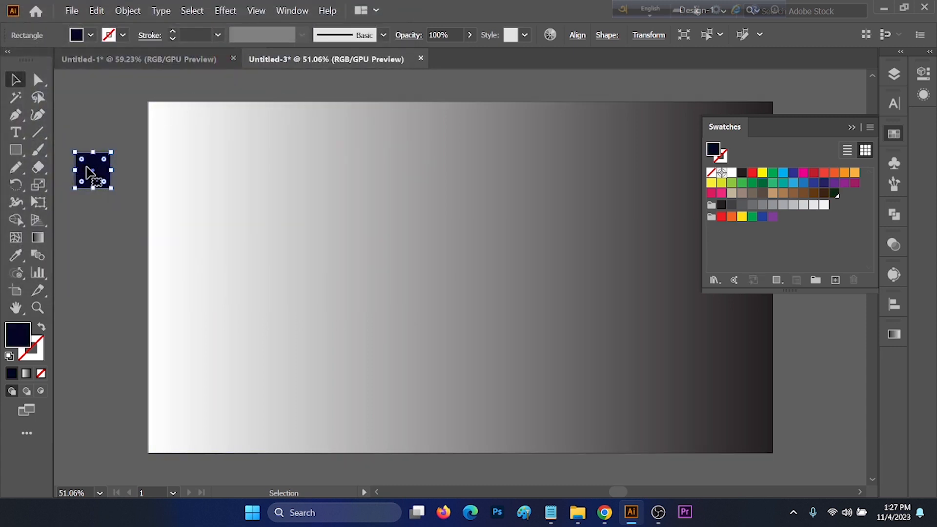
{"action": "left_click", "coordinate": [835, 280]}
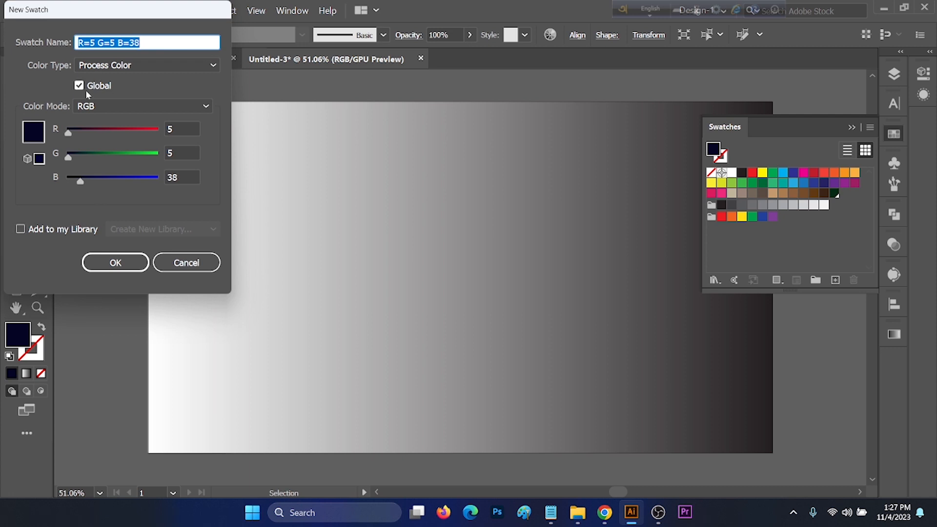
{"action": "left_click", "coordinate": [115, 262]}
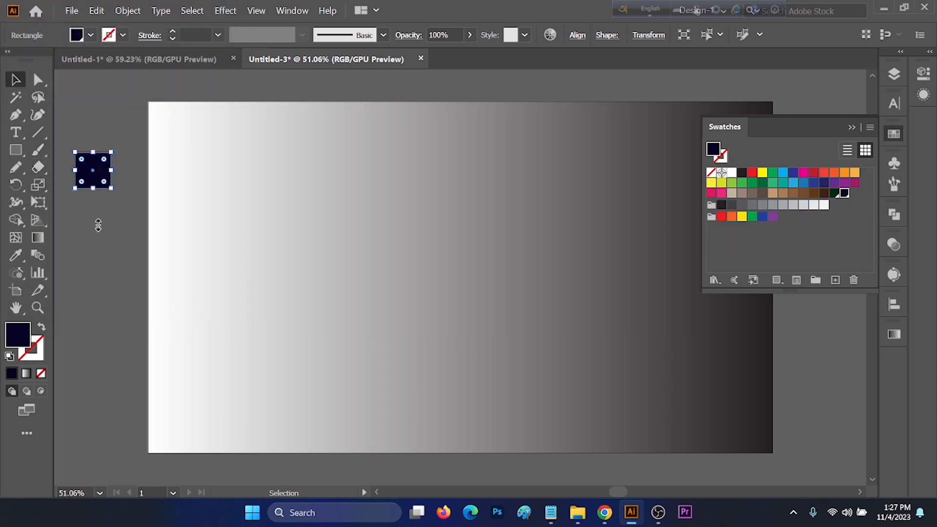
Delete the small helper square.
{"action": "left_click", "coordinate": [68, 123]}
{"action": "left_click_drag", "start_coordinate": [67, 124], "coordinate": [104, 198]}
{"action": "key", "text": "Delete"}
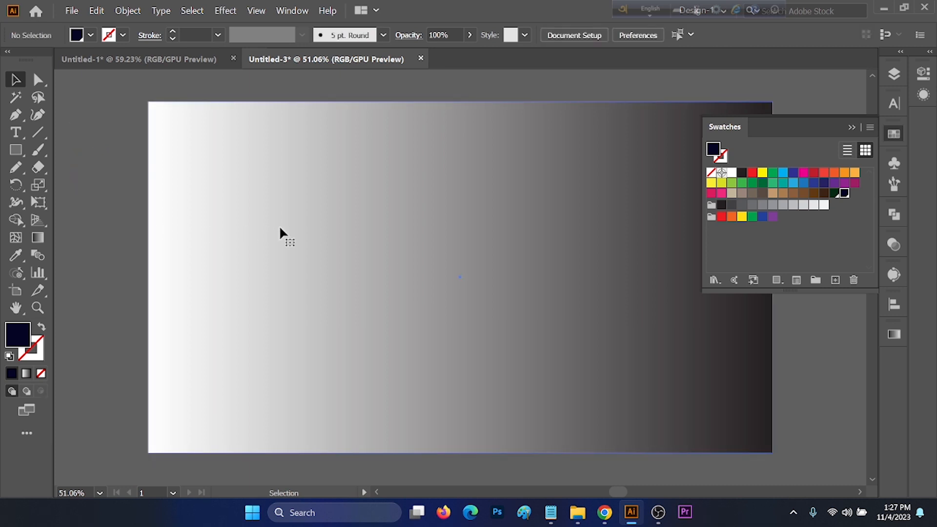
Set the background gradient's stops to the green swatch on the left and the navy swatch on the right.
{"action": "left_click", "coordinate": [287, 268]}
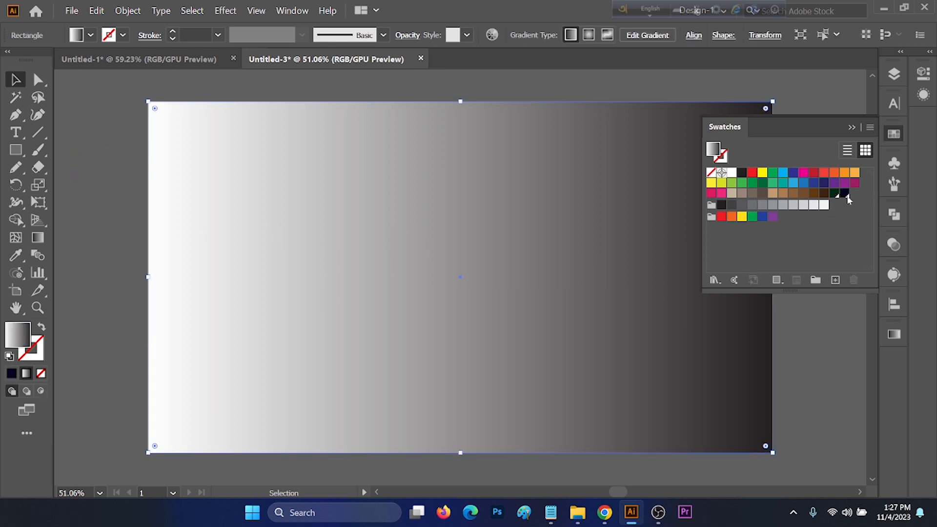
{"action": "left_click", "coordinate": [42, 239]}
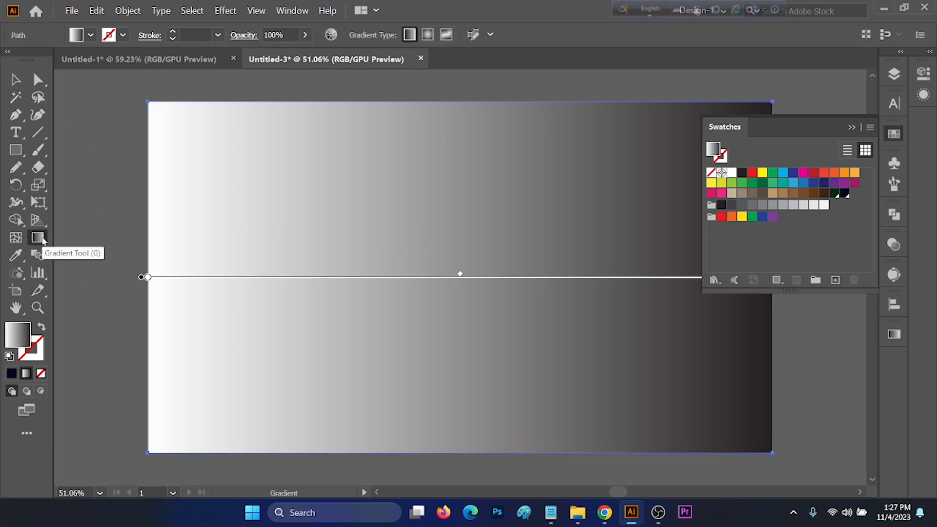
{"action": "key", "text": "ctrl+alt+g"}
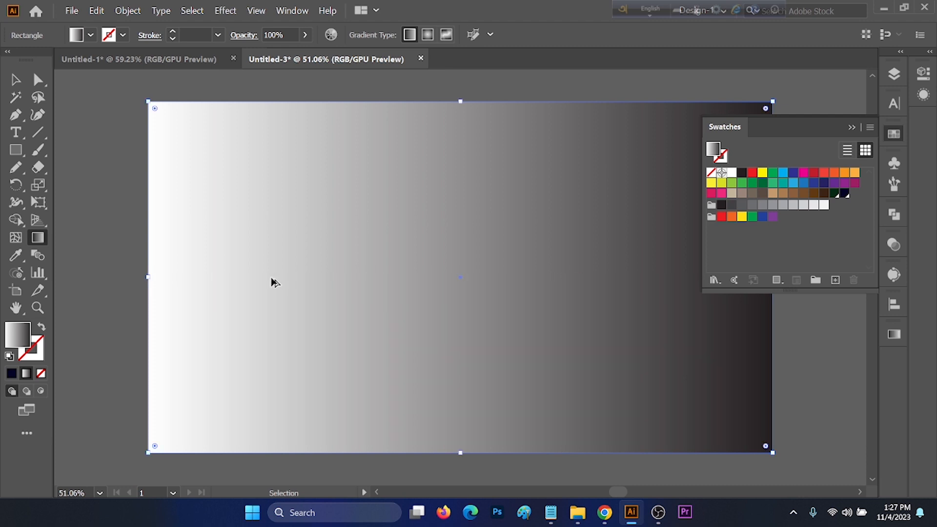
{"action": "scroll", "coordinate": [272, 282], "scroll_direction": "down", "scroll_amount": 2}
{"action": "double_click", "coordinate": [189, 278]}
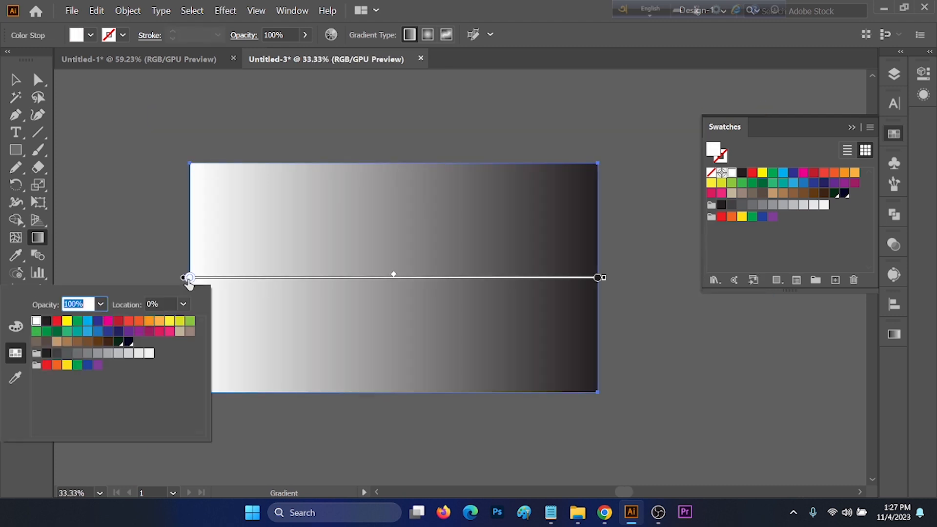
{"action": "left_click", "coordinate": [118, 343]}
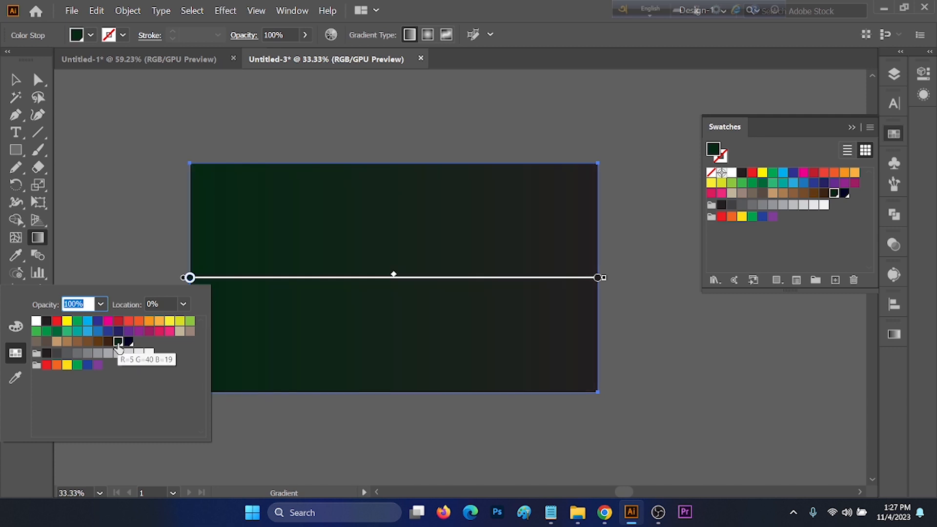
{"action": "double_click", "coordinate": [598, 278]}
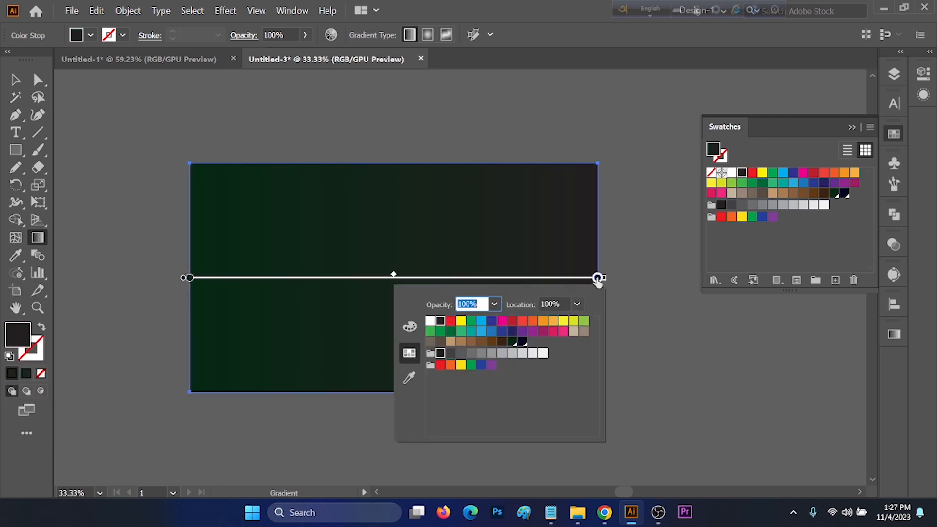
{"action": "left_click", "coordinate": [522, 341]}
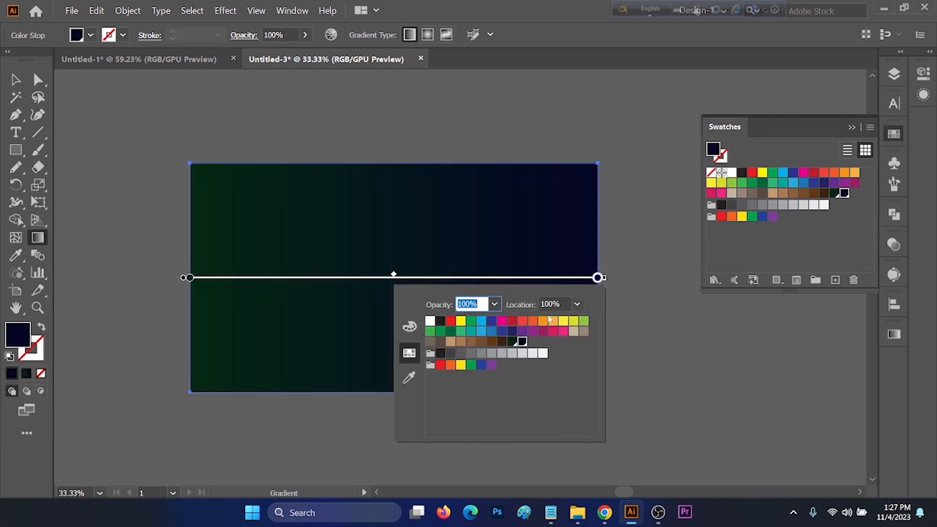
{"action": "left_click", "coordinate": [598, 279]}
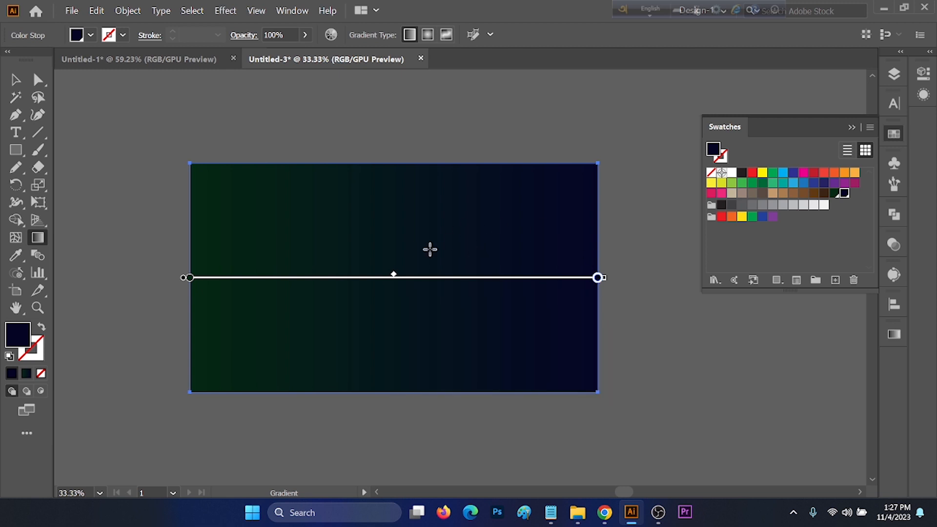
Lock the selected background rectangle.
{"action": "key", "text": "v"}
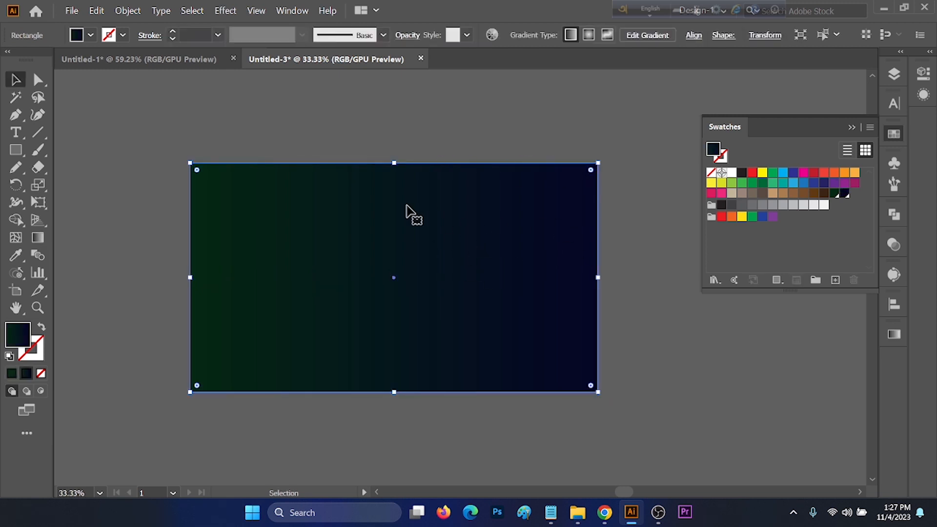
{"action": "left_click", "coordinate": [129, 10]}
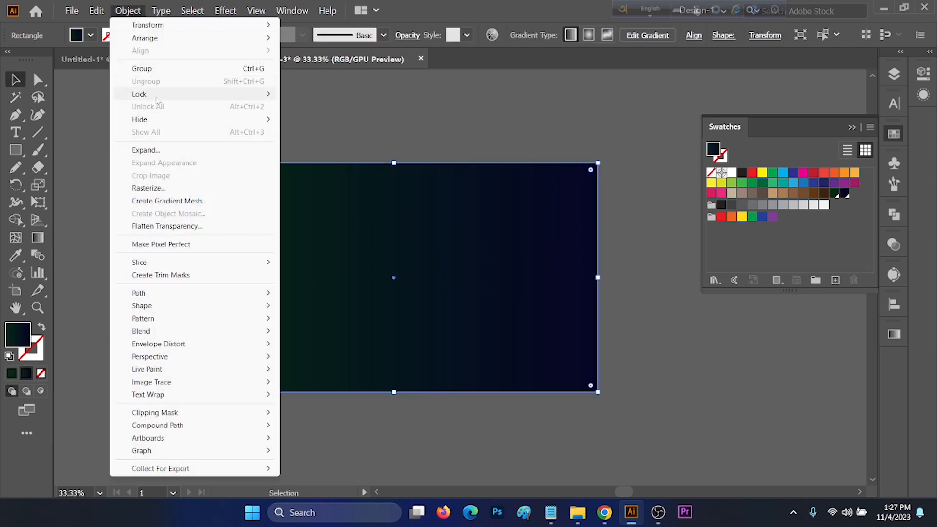
{"action": "mouse_move", "coordinate": [157, 95]}
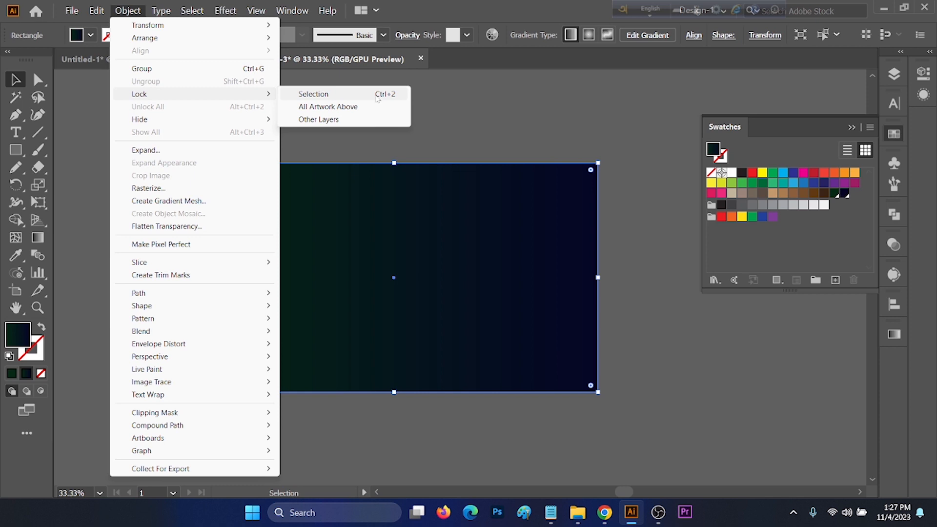
{"action": "left_click", "coordinate": [377, 97]}
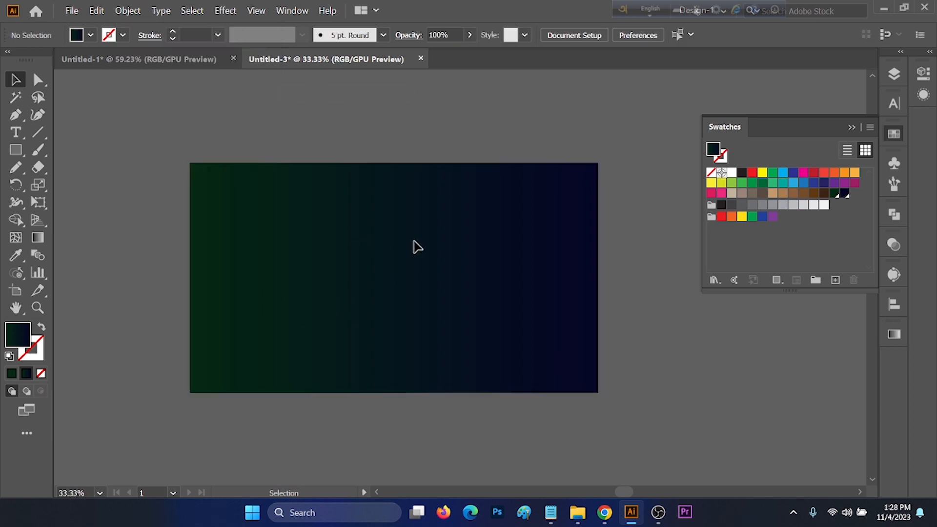
Draw a triangle with the Polygon tool, reducing its sides to three, about 350 px wide.
{"action": "left_click", "coordinate": [8, 155]}
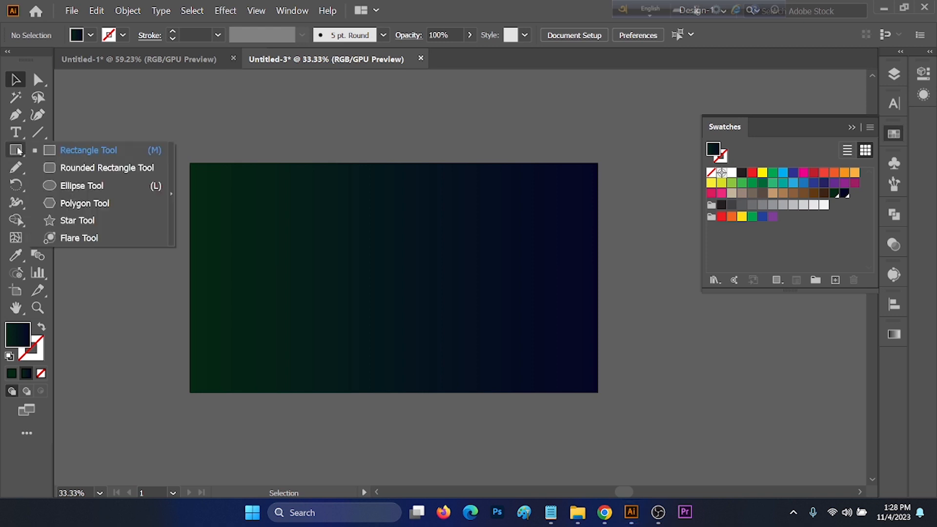
{"action": "left_click", "coordinate": [17, 148]}
{"action": "left_click_drag", "start_coordinate": [18, 151], "coordinate": [90, 203]}
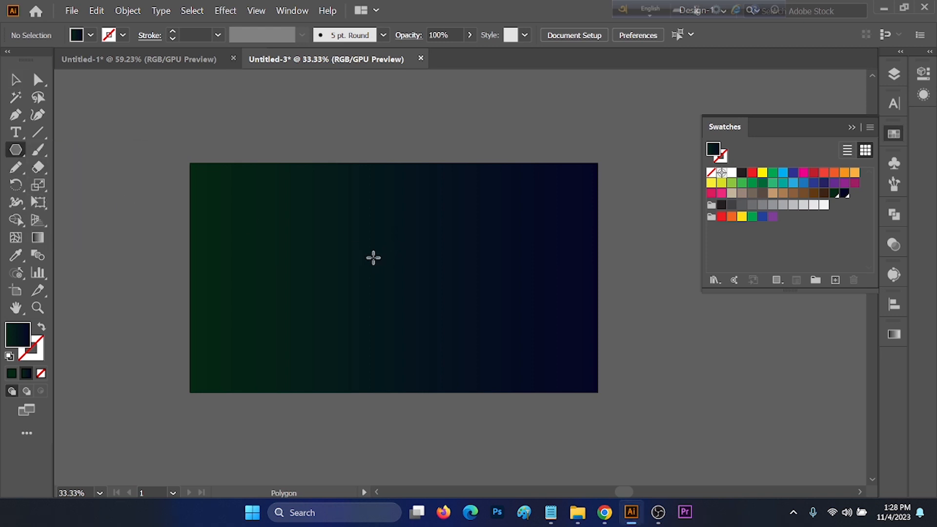
{"action": "left_click_drag", "start_coordinate": [365, 254], "coordinate": [415, 285]}
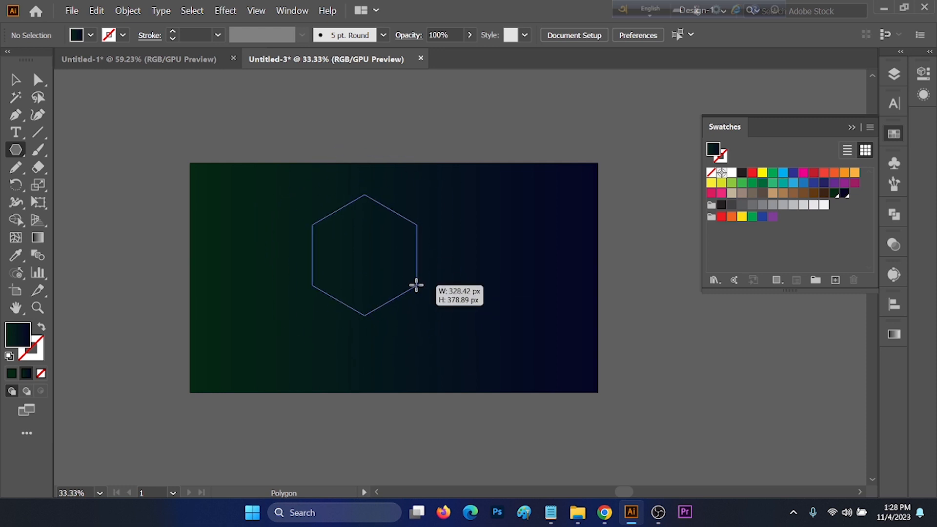
{"action": "left_click_drag", "start_coordinate": [416, 285], "coordinate": [414, 297]}
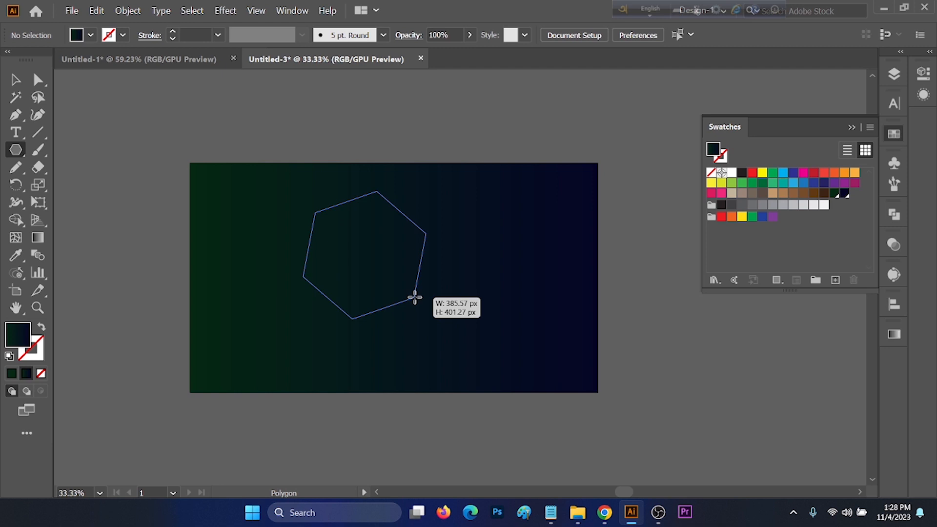
{"action": "key", "text": "Down"}
{"action": "left_click_drag", "start_coordinate": [414, 297], "coordinate": [415, 297]}
{"action": "key", "text": "Up"}
{"action": "key", "text": "Down"}
{"action": "key", "text": "Down"}
{"action": "key", "text": "Down"}
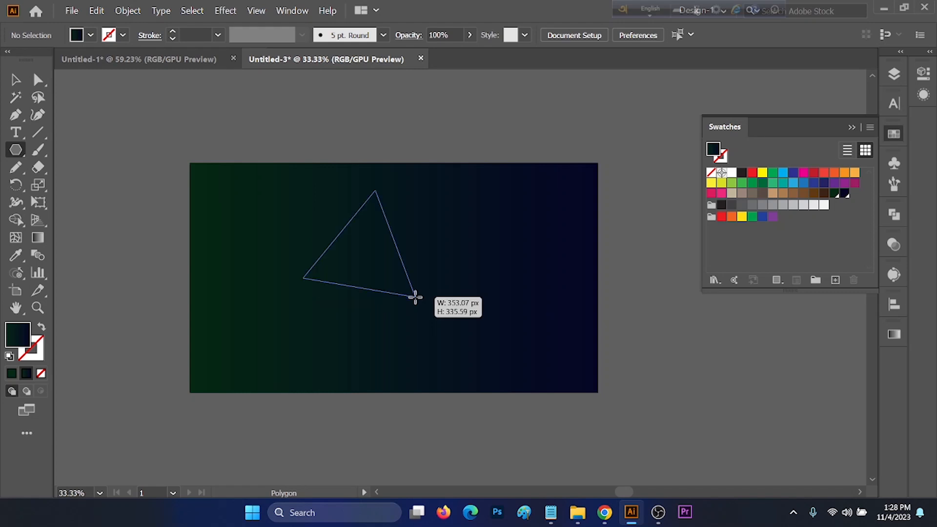
{"action": "key", "text": "Up"}
{"action": "mouse_move", "coordinate": [415, 297]}
{"action": "left_mouse_down"}
{"action": "mouse_move", "coordinate": [431, 283]}
{"action": "mouse_move", "coordinate": [426, 297]}
{"action": "left_mouse_up"}
{"action": "key", "text": "Up"}
{"action": "key", "text": "Down"}
{"action": "key", "text": "Down"}
Fill the triangle with white from the swatches.
{"action": "left_click", "coordinate": [91, 36]}
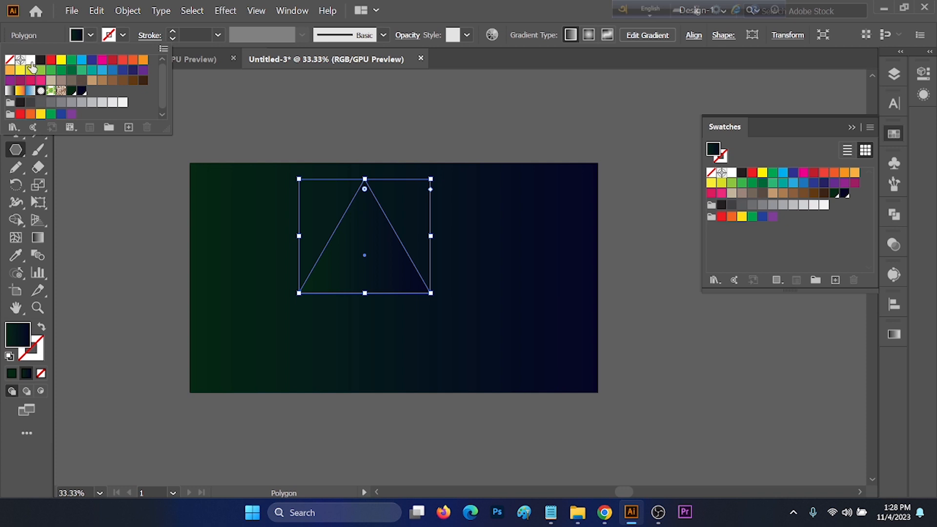
{"action": "left_click", "coordinate": [30, 59]}
Move the triangle up and scale it down to a small tier near the canvas's top.
{"action": "key", "text": "v"}
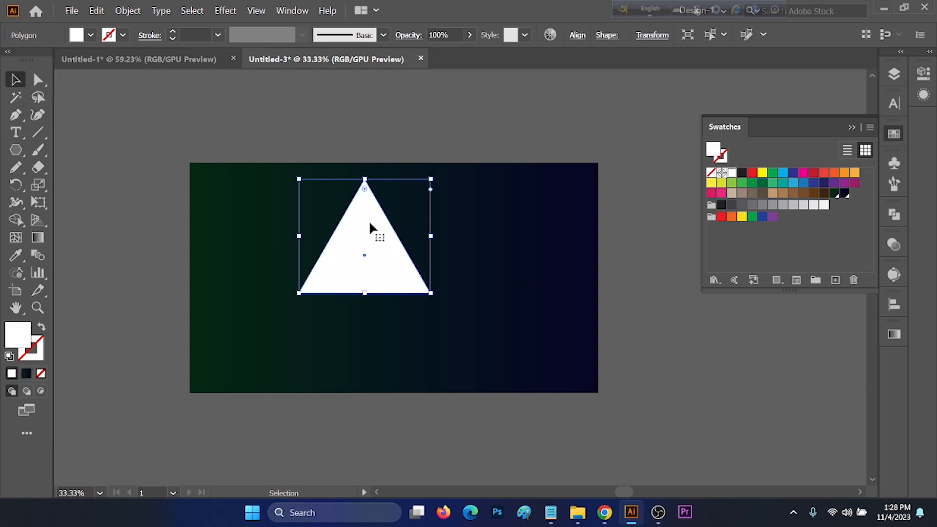
{"action": "left_click_drag", "start_coordinate": [363, 234], "coordinate": [402, 230]}
{"action": "left_click_drag", "start_coordinate": [406, 293], "coordinate": [404, 230]}
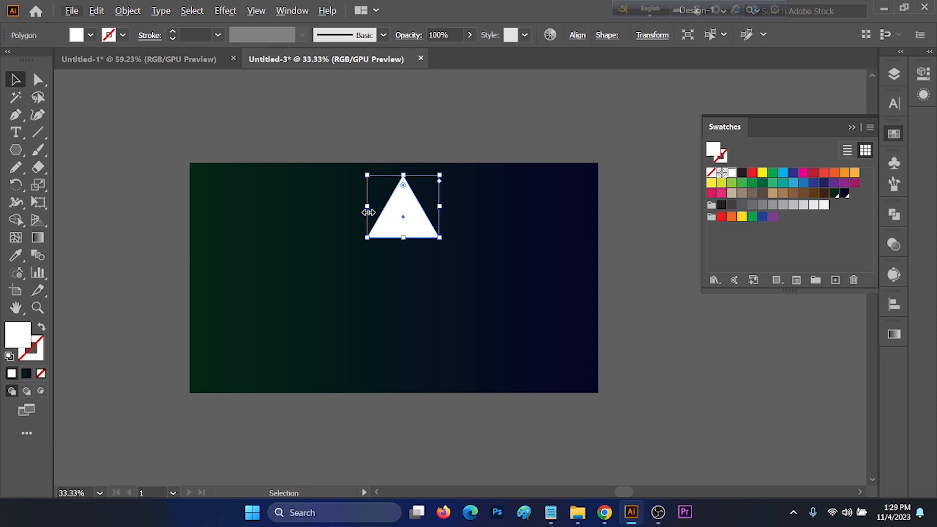
Duplicate the triangle into larger copies stacked downward to form three tree tiers.
{"action": "left_click_drag", "start_coordinate": [367, 206], "coordinate": [410, 321]}
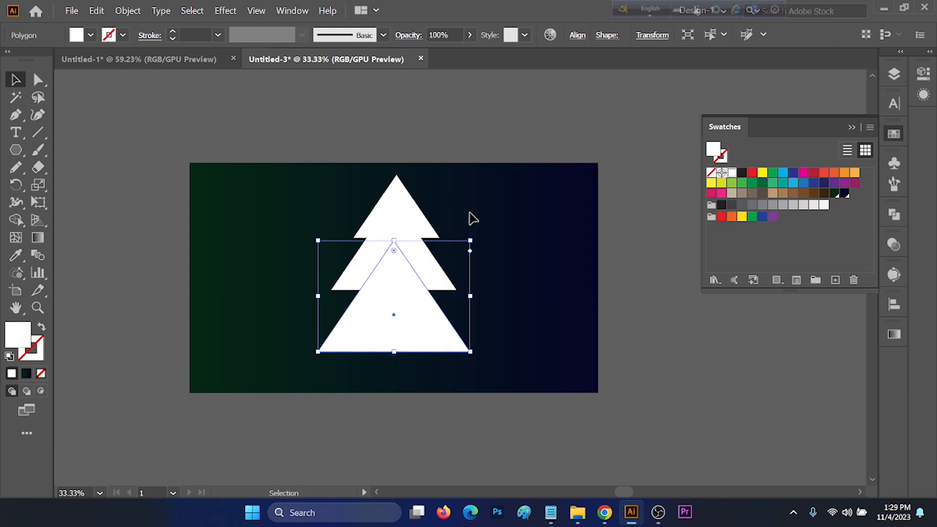
Select the three triangles and align them to their horizontal centres.
{"action": "left_click_drag", "start_coordinate": [472, 215], "coordinate": [360, 357]}
{"action": "left_click", "coordinate": [894, 305]}
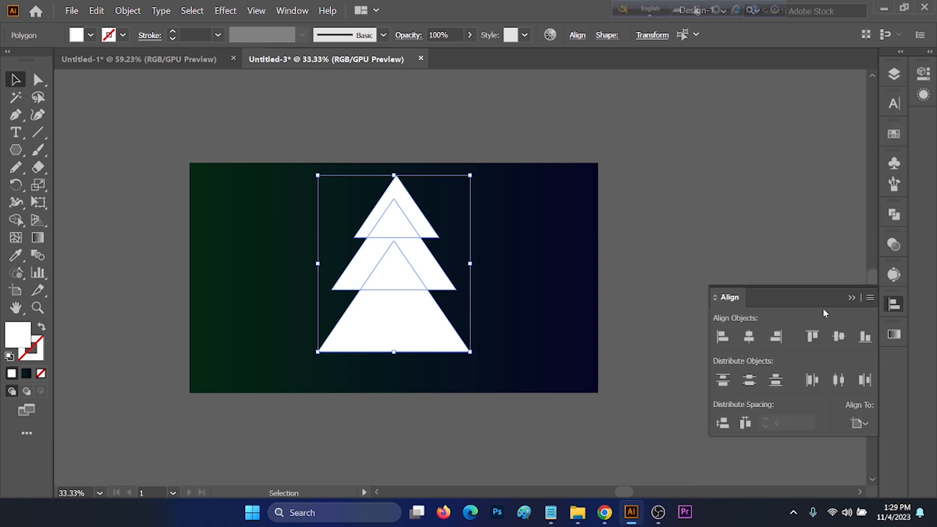
{"action": "left_click", "coordinate": [749, 336]}
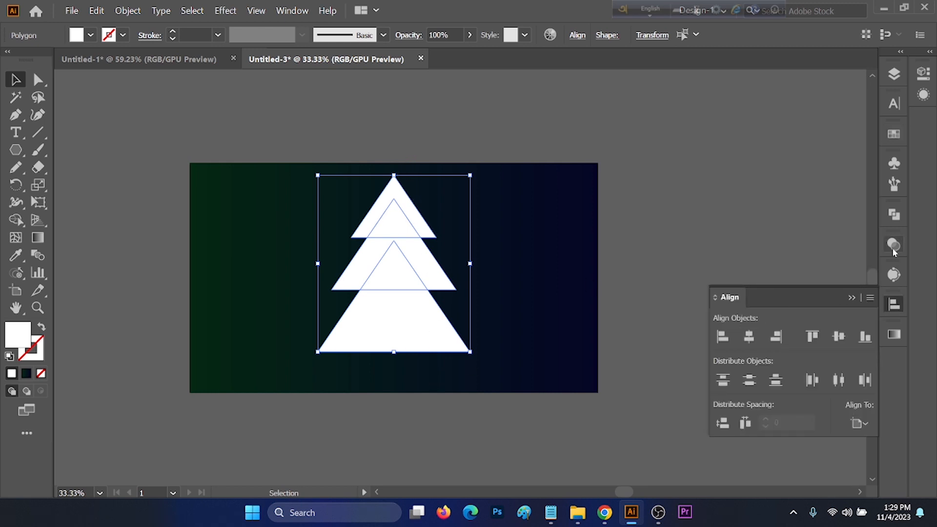
Unite the three triangles into a single tree shape with Pathfinder.
{"action": "left_click", "coordinate": [894, 215]}
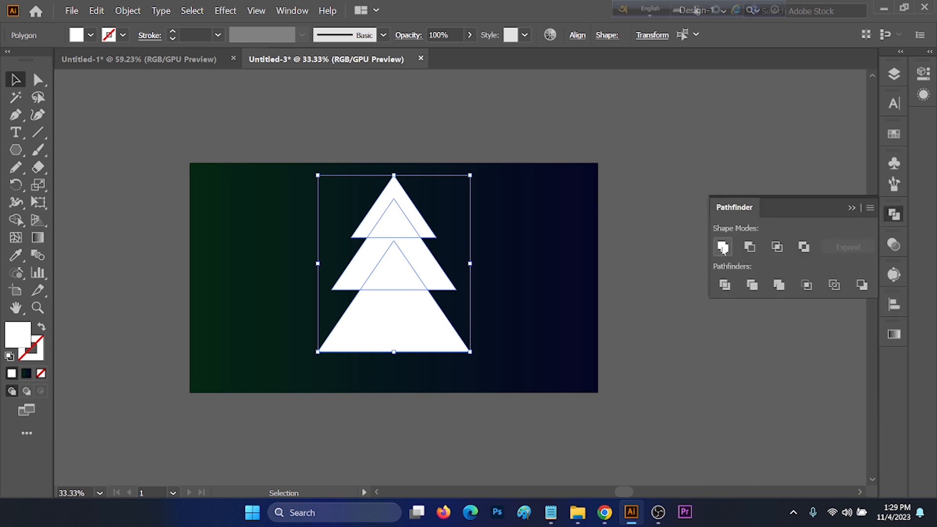
{"action": "left_click", "coordinate": [722, 247]}
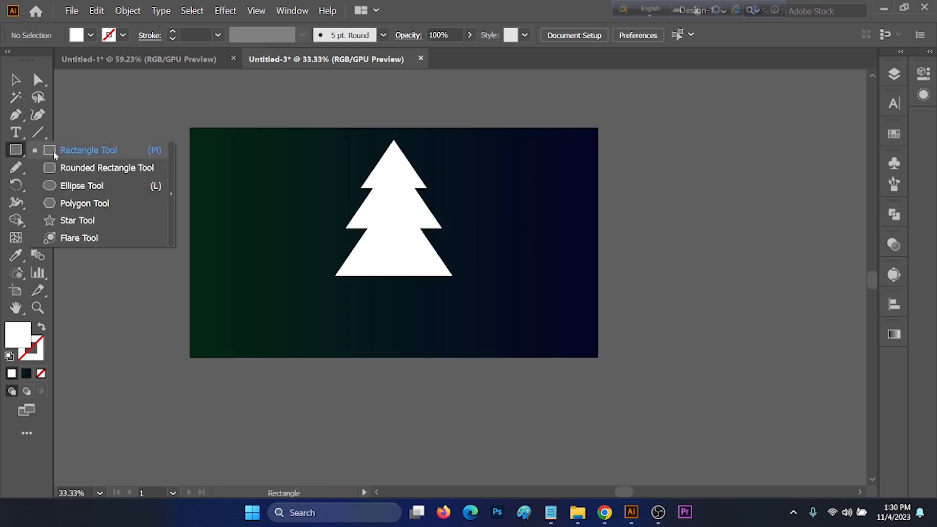
Draw a narrow trunk rectangle below the tree.
{"action": "left_click", "coordinate": [55, 155]}
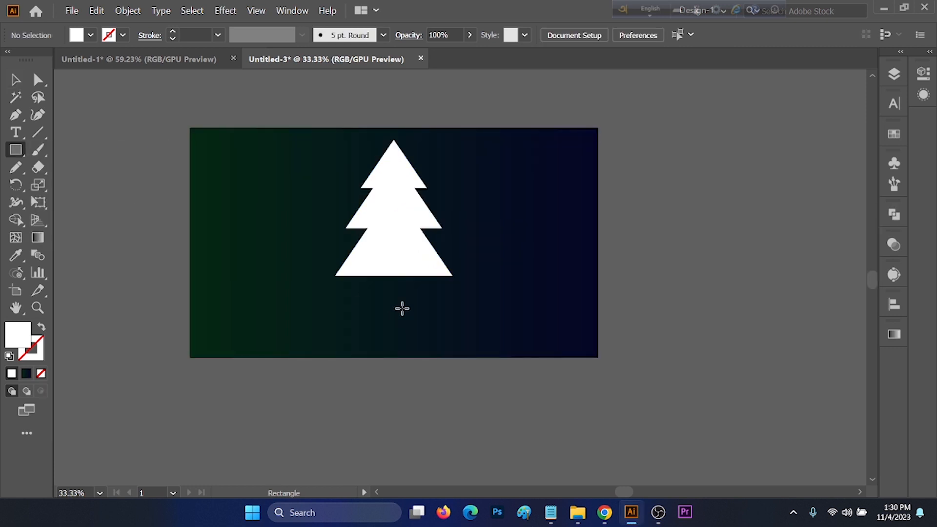
{"action": "left_click_drag", "start_coordinate": [382, 269], "coordinate": [412, 346]}
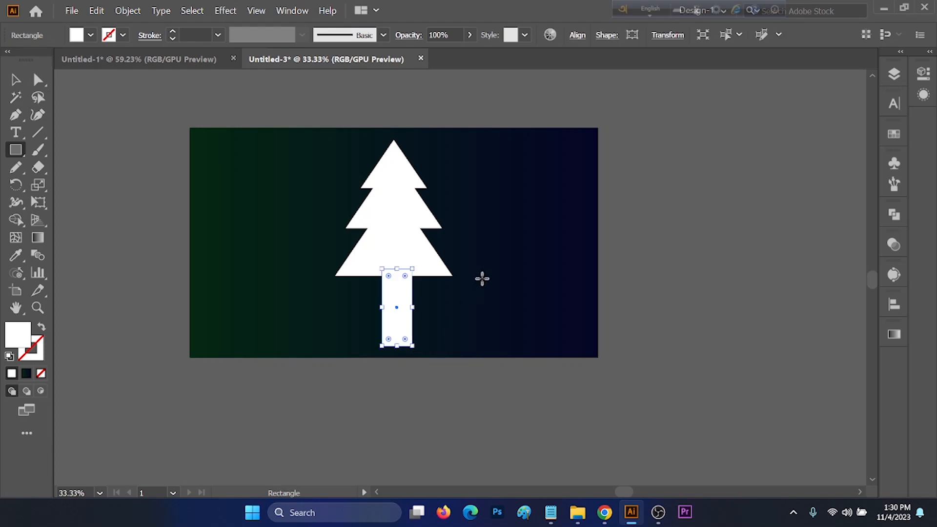
Select the tree and trunk and align them to their horizontal centres.
{"action": "key", "text": "v"}
{"action": "left_click_drag", "start_coordinate": [496, 227], "coordinate": [331, 354]}
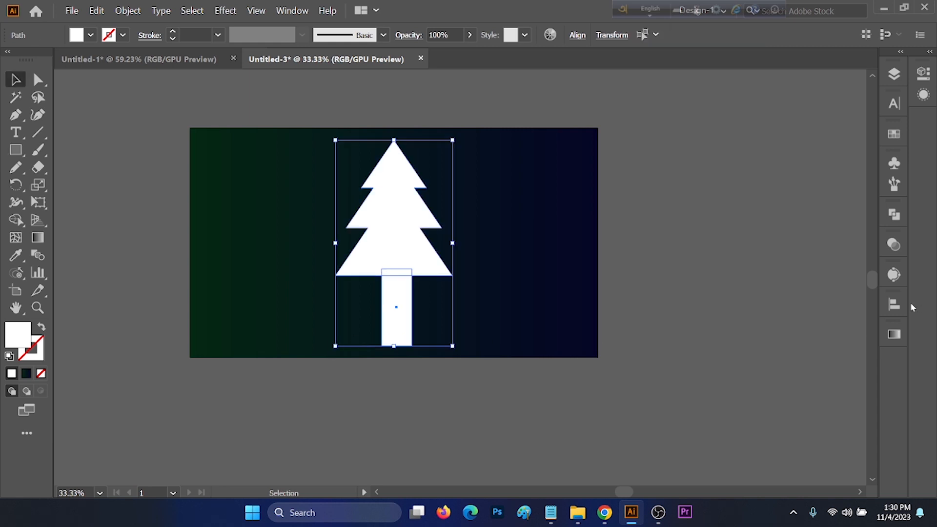
{"action": "left_click", "coordinate": [894, 304]}
{"action": "left_click", "coordinate": [749, 336]}
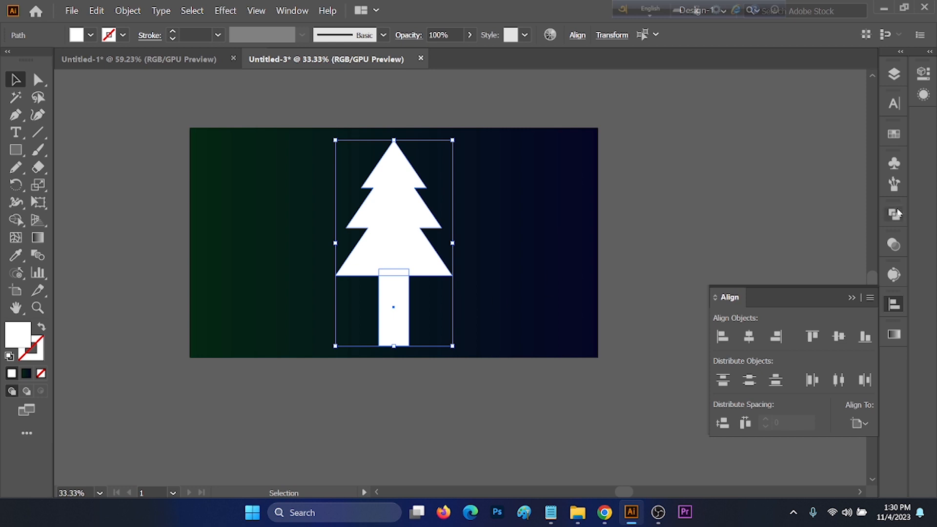
Nudge the trunk rectangle up slightly.
{"action": "left_click", "coordinate": [438, 341]}
{"action": "left_click", "coordinate": [398, 325]}
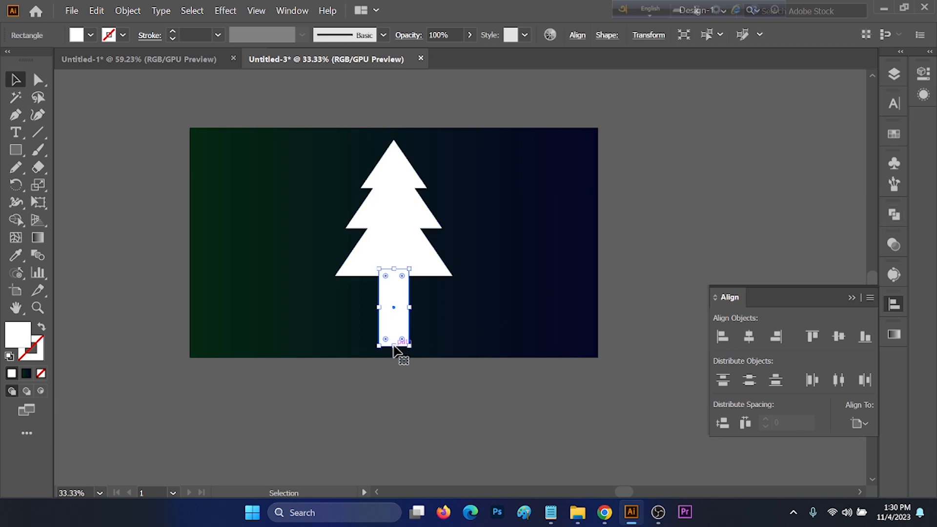
{"action": "left_click_drag", "start_coordinate": [394, 345], "coordinate": [394, 340]}
Select the tree and trunk and unite them into one shape.
{"action": "left_click_drag", "start_coordinate": [508, 251], "coordinate": [329, 357]}
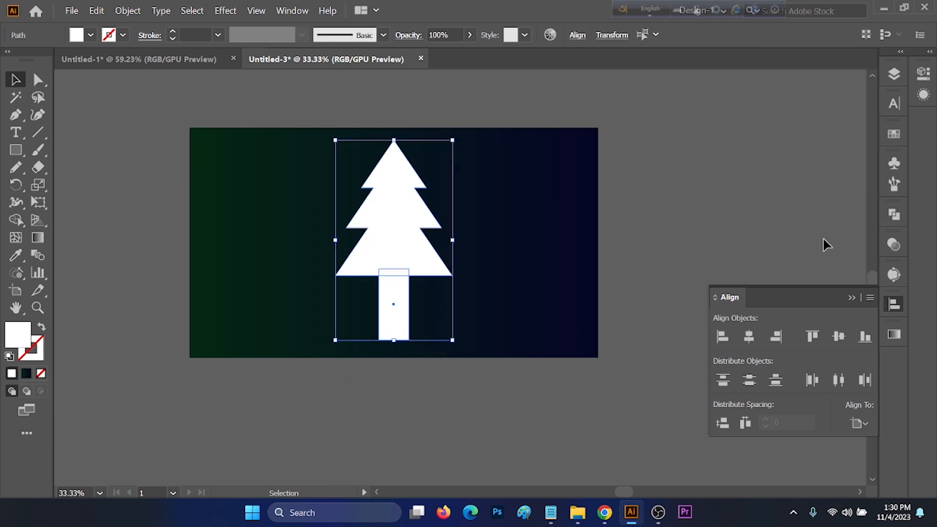
{"action": "left_click", "coordinate": [893, 214]}
{"action": "left_click", "coordinate": [722, 247]}
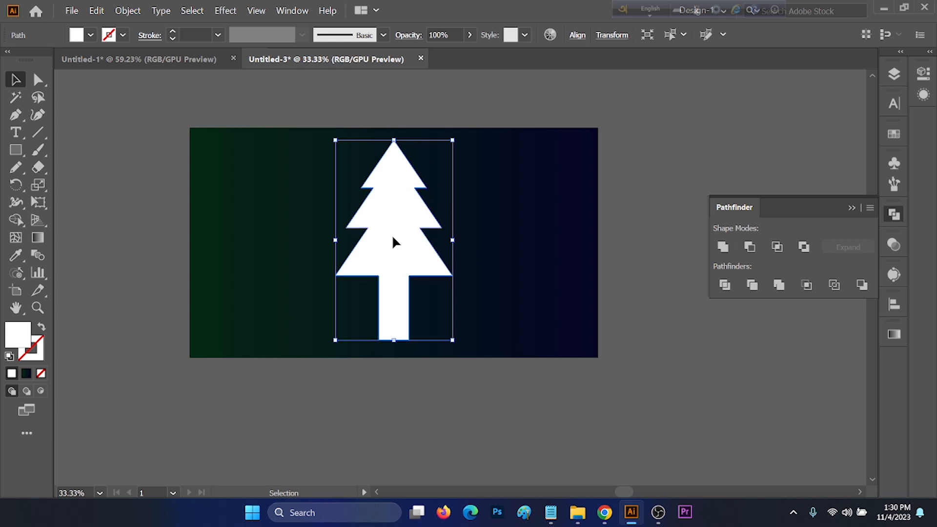
Turn the tree into an outline with no fill and a 4 pt white stroke.
{"action": "key", "text": "shift+x"}
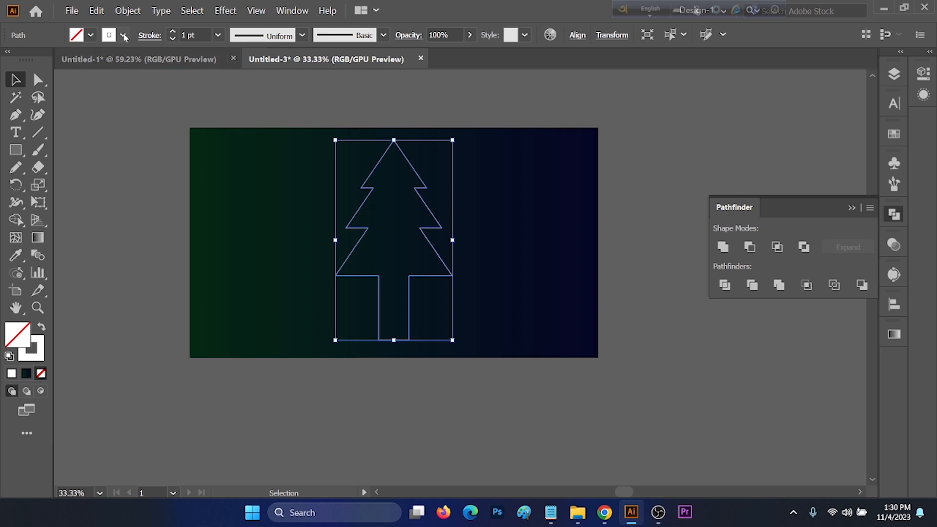
{"action": "left_click", "coordinate": [201, 33]}
{"action": "type", "text": "4"}
{"action": "key", "text": "Return"}
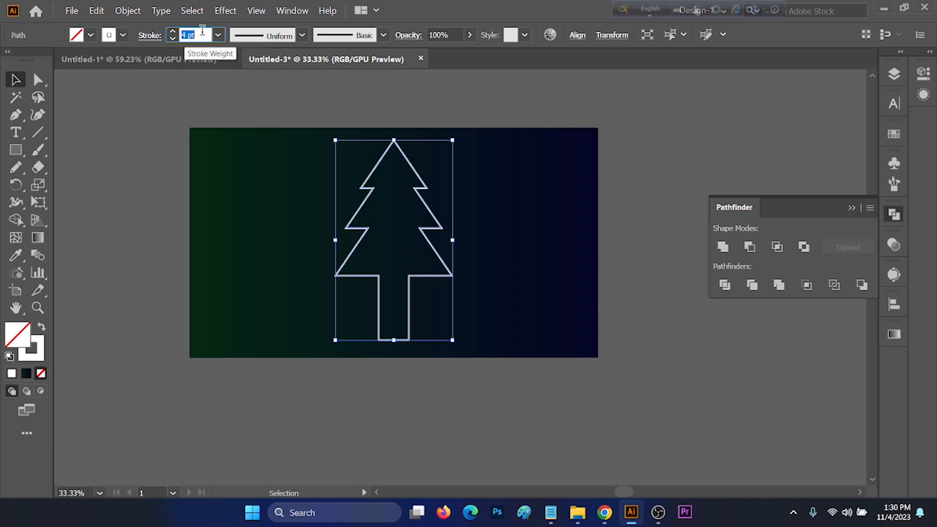
Draw a small square on the left part of the canvas.
{"action": "left_click", "coordinate": [531, 266]}
{"action": "left_click_drag", "start_coordinate": [16, 150], "coordinate": [81, 150]}
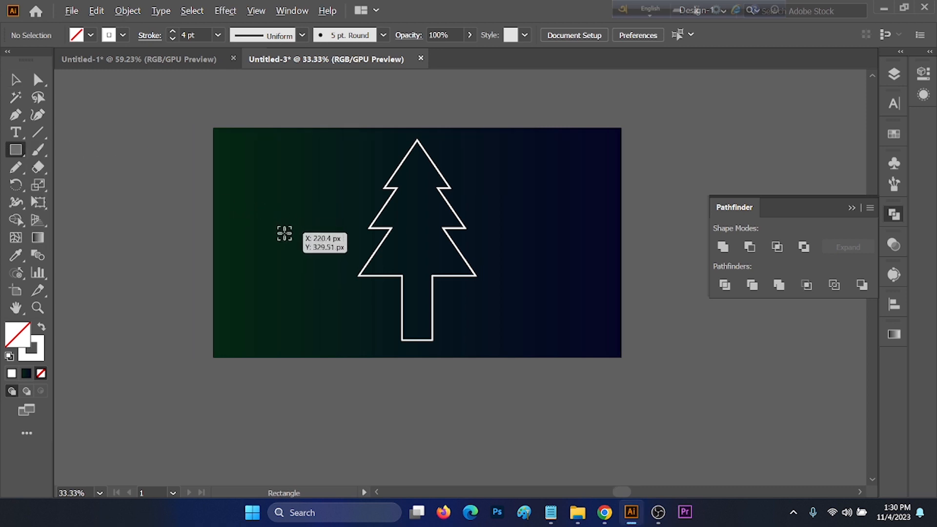
{"action": "left_click_drag", "start_coordinate": [291, 234], "coordinate": [302, 246]}
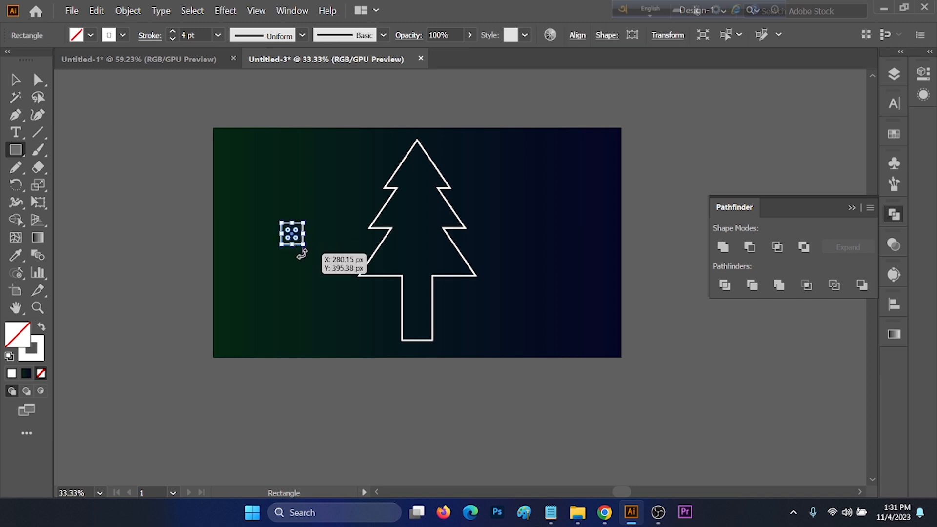
Give the square a solid fill of black #000000 without a stroke.
{"action": "key", "text": "shift+x"}
{"action": "key", "text": "v"}
{"action": "key", "text": "ctrl+equal"}
{"action": "key", "text": "ctrl+equal"}
{"action": "key", "text": "ctrl+equal"}
{"action": "key", "text": "ctrl+equal"}
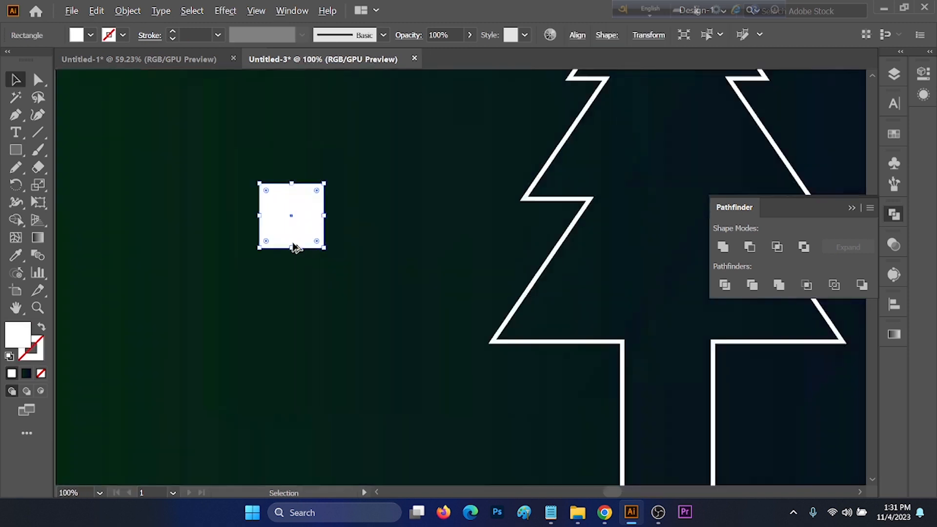
{"action": "left_click", "coordinate": [90, 36]}
{"action": "left_click", "coordinate": [41, 59]}
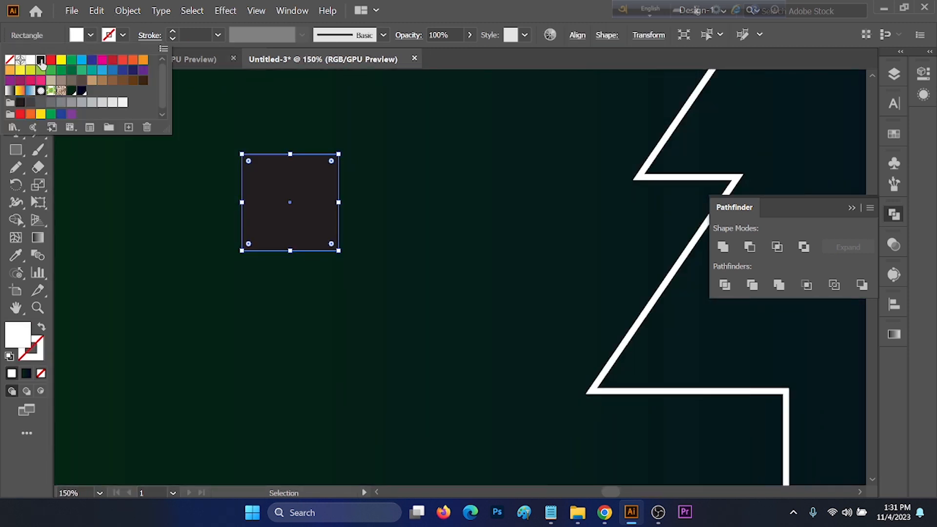
{"action": "double_click", "coordinate": [18, 334]}
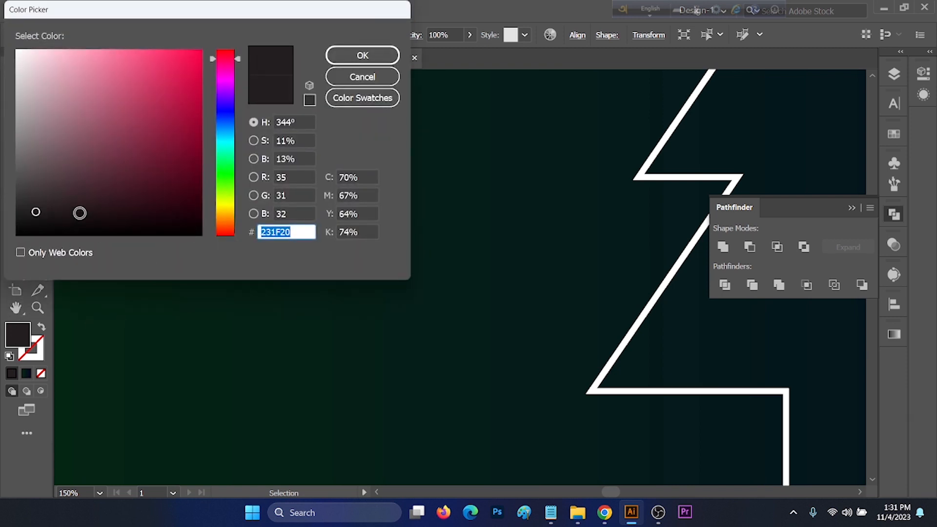
{"action": "left_click_drag", "start_coordinate": [80, 211], "coordinate": [6, 239]}
{"action": "double_click", "coordinate": [302, 233]}
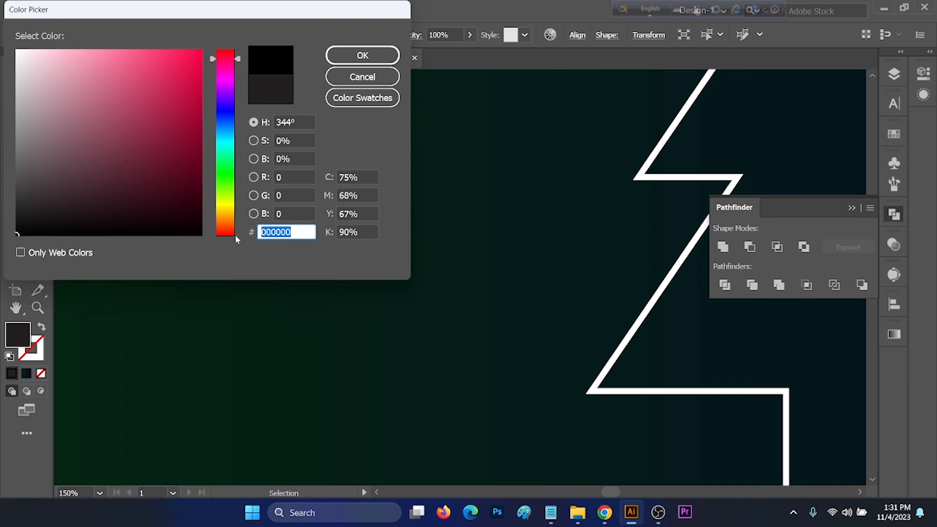
{"action": "left_click", "coordinate": [363, 55]}
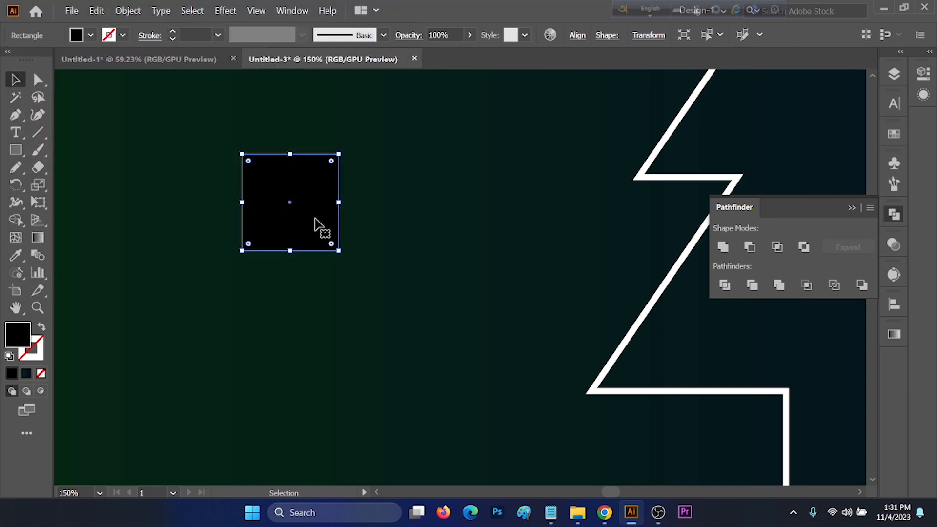
Fill a copy of the square in front with white #FFFFFF.
{"action": "left_click", "coordinate": [393, 182]}
{"action": "left_click", "coordinate": [318, 188]}
{"action": "key", "text": "a"}
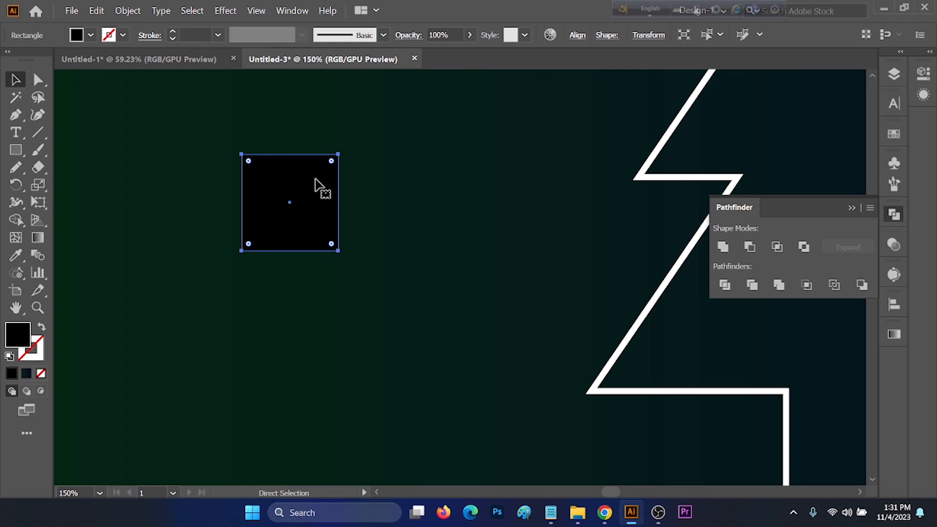
{"action": "key", "text": "v"}
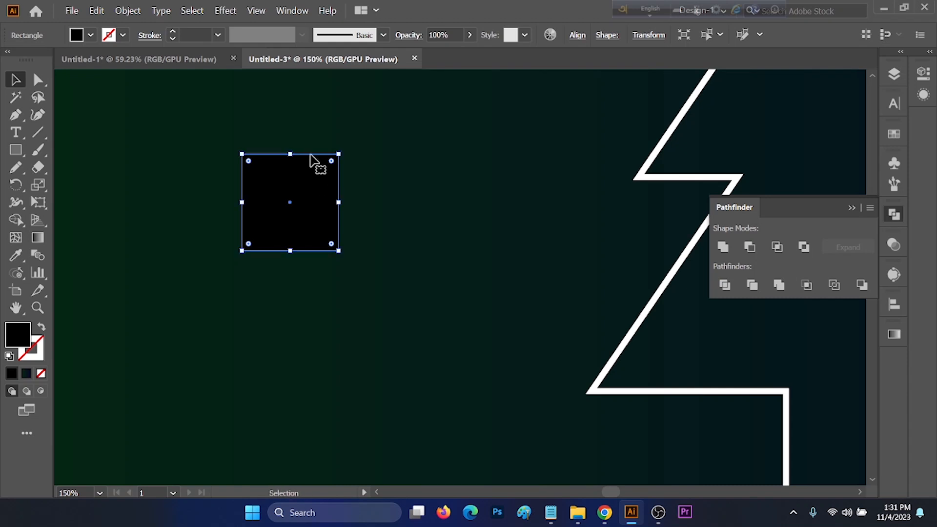
{"action": "left_click", "coordinate": [92, 36]}
{"action": "left_click", "coordinate": [30, 61]}
{"action": "double_click", "coordinate": [19, 336]}
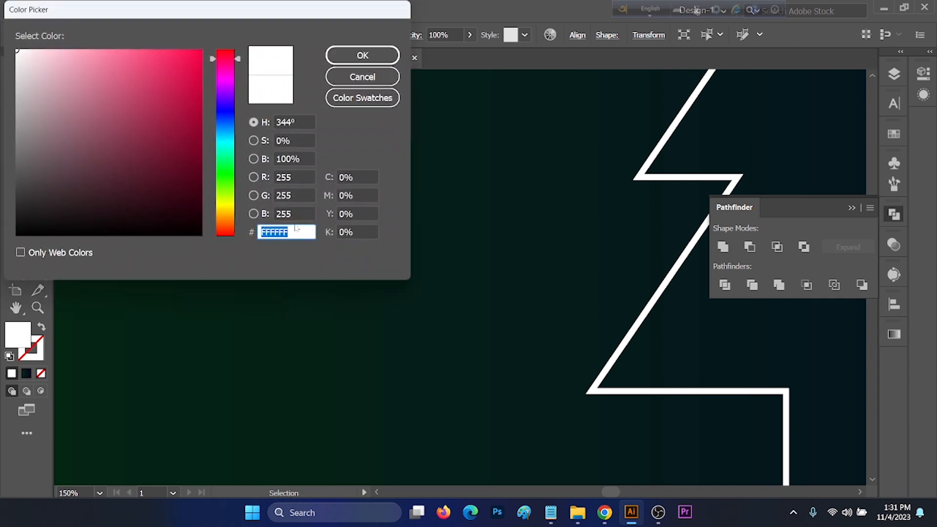
{"action": "left_click", "coordinate": [362, 56]}
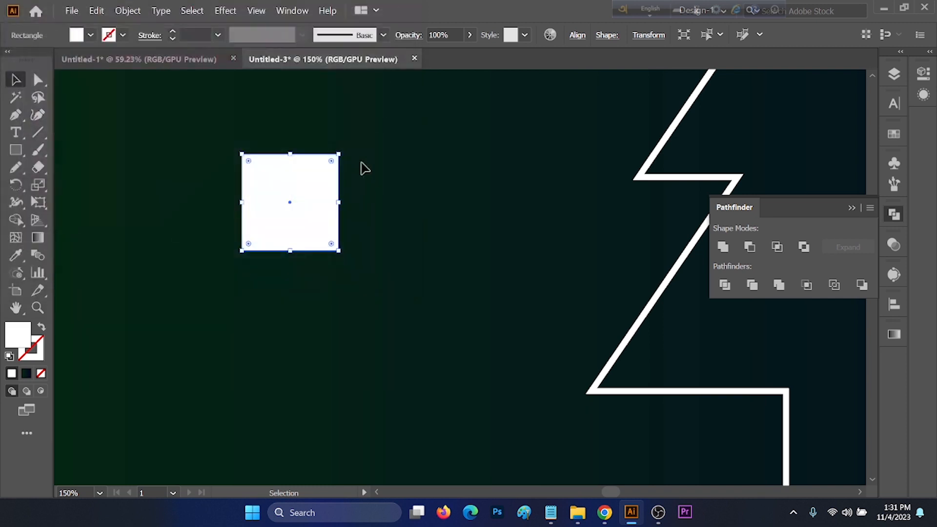
Shrink the white copy into a thin horizontal bar across the square's middle and select both shapes.
{"action": "left_click_drag", "start_coordinate": [290, 154], "coordinate": [297, 207]}
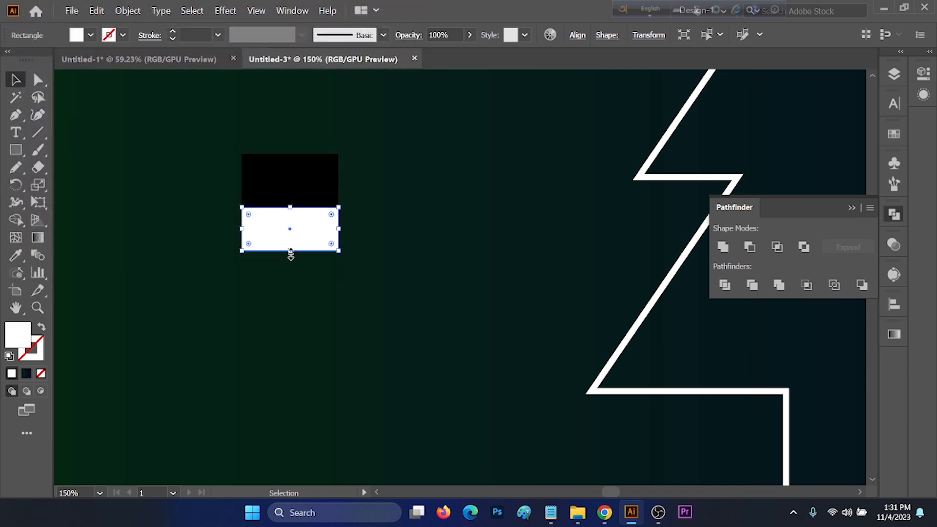
{"action": "left_click_drag", "start_coordinate": [290, 251], "coordinate": [290, 214]}
{"action": "left_click_drag", "start_coordinate": [388, 174], "coordinate": [247, 281]}
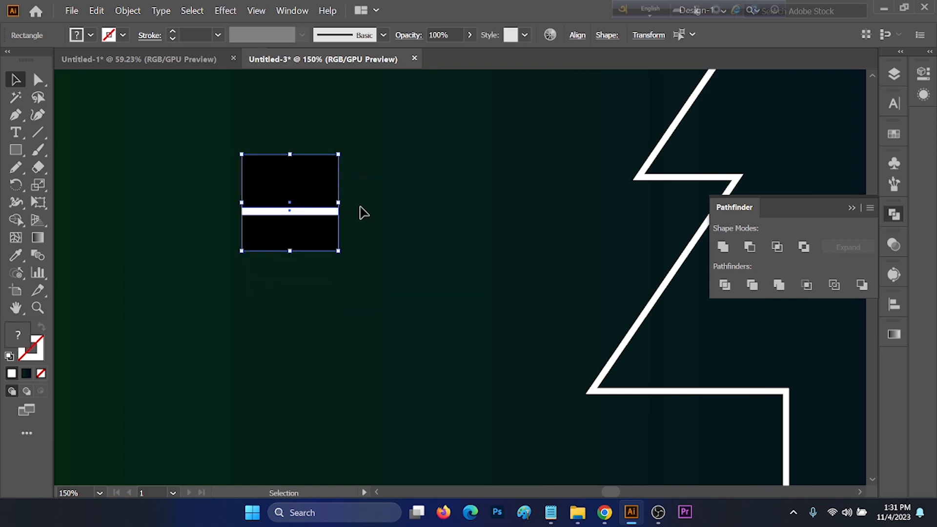
Thin the white bar further across the black square's middle and select both shapes.
{"action": "left_click", "coordinate": [310, 212]}
{"action": "scroll", "coordinate": [291, 211], "scroll_direction": "up", "scroll_amount": 4}
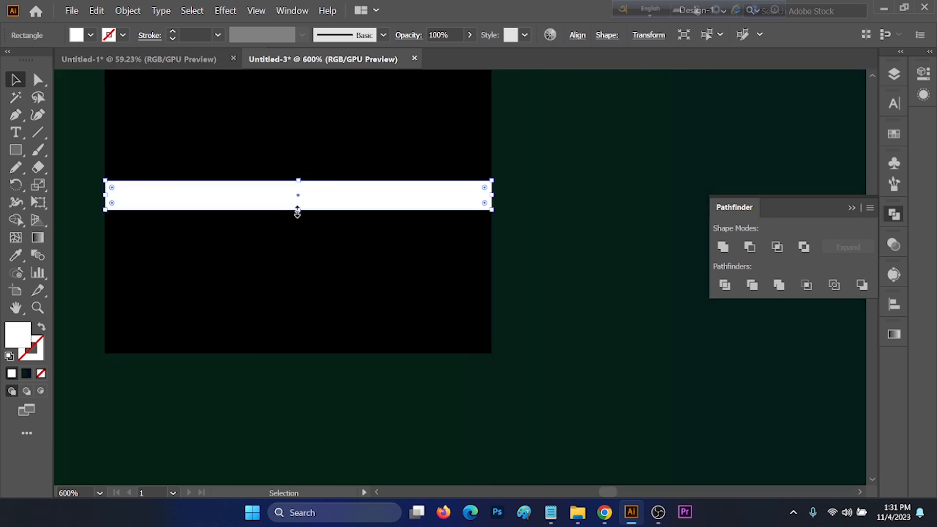
{"action": "left_click_drag", "start_coordinate": [297, 212], "coordinate": [295, 190]}
{"action": "left_click_drag", "start_coordinate": [531, 165], "coordinate": [305, 282]}
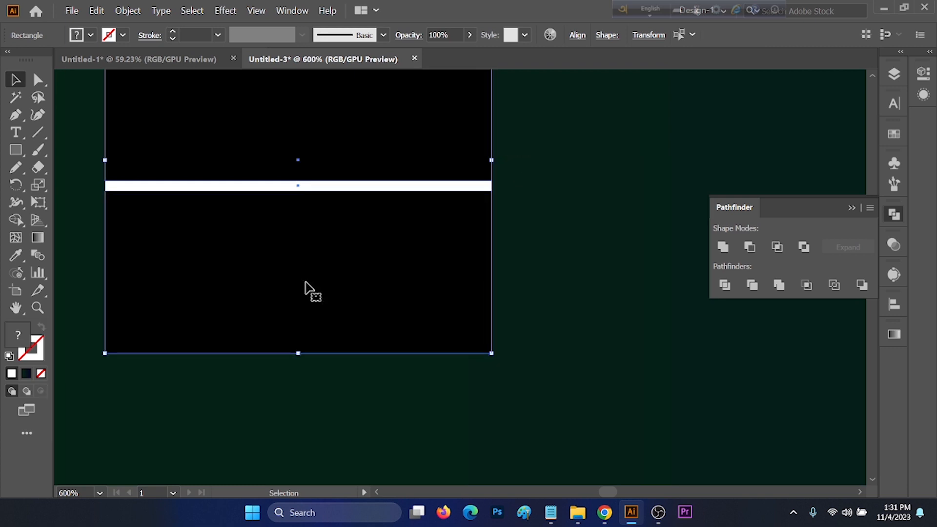
Align the white bar and black square on their vertical centers, aligned to the selection.
{"action": "scroll", "coordinate": [305, 282], "scroll_direction": "down", "scroll_amount": 2}
{"action": "left_click", "coordinate": [890, 305]}
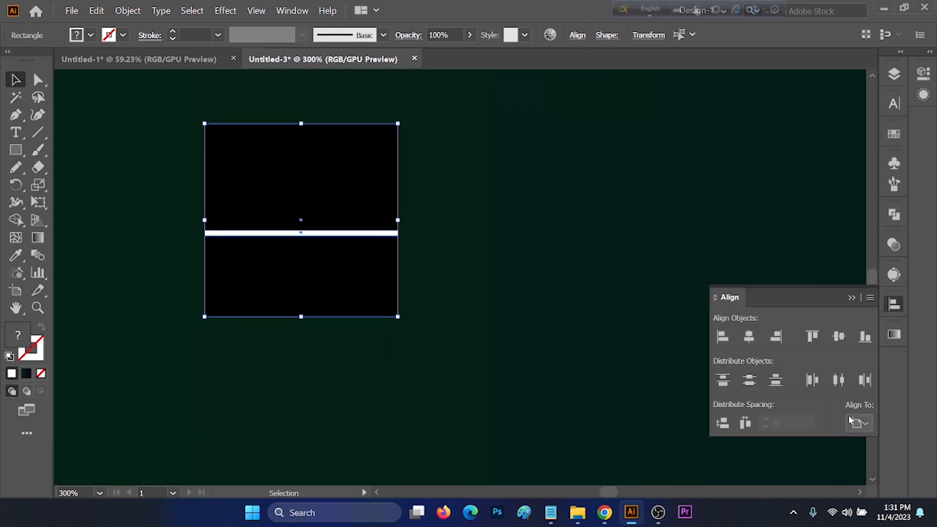
{"action": "left_click", "coordinate": [858, 422]}
{"action": "left_click", "coordinate": [810, 441]}
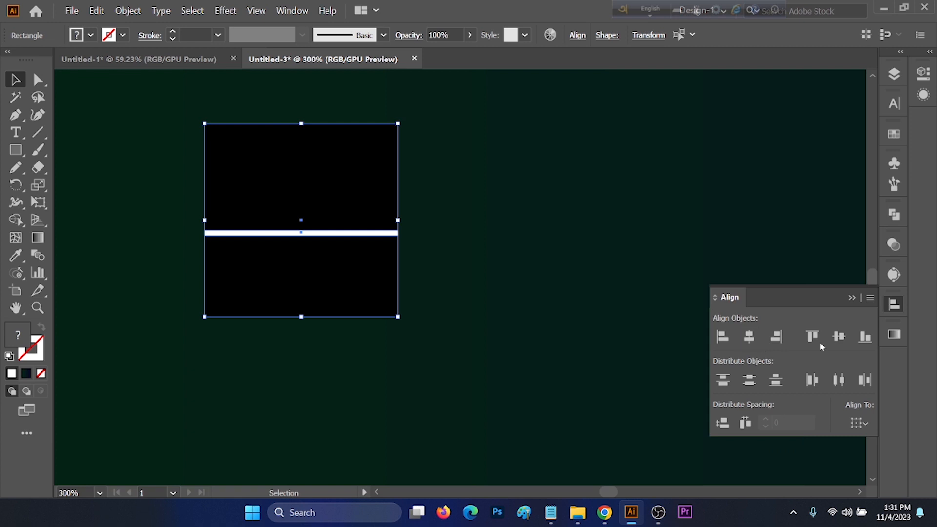
{"action": "left_click", "coordinate": [837, 336]}
Blend the black square and the white bar together with the Blend tool.
{"action": "left_click", "coordinate": [513, 273]}
{"action": "left_click_drag", "start_coordinate": [515, 175], "coordinate": [197, 350]}
{"action": "left_click", "coordinate": [38, 255]}
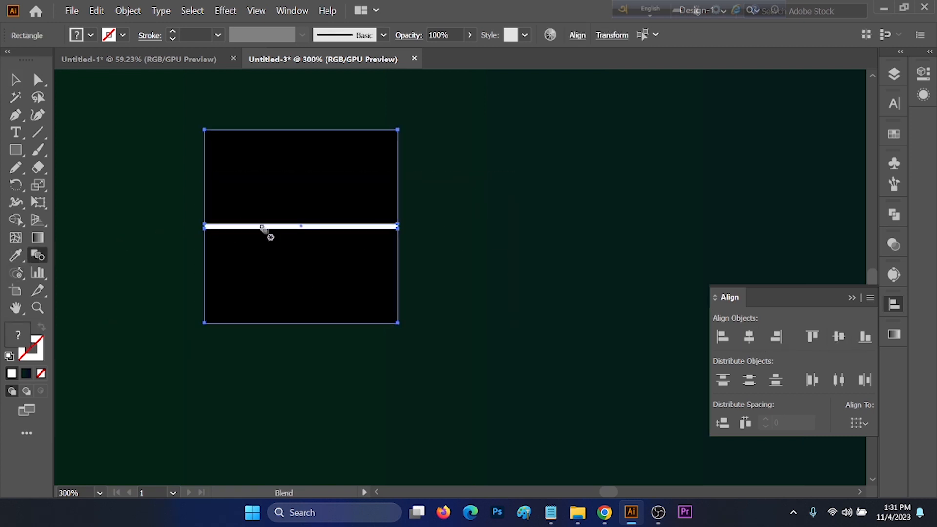
{"action": "left_click", "coordinate": [282, 180]}
{"action": "key", "text": "v"}
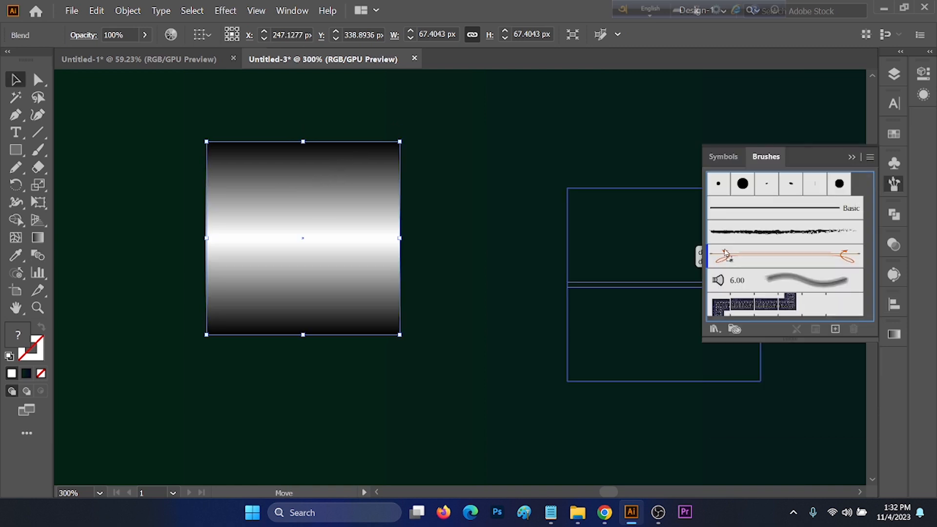
Turn the blend into a new Art Brush named "Blend" with the overlap adjust option.
{"action": "left_click_drag", "start_coordinate": [742, 250], "coordinate": [741, 248]}
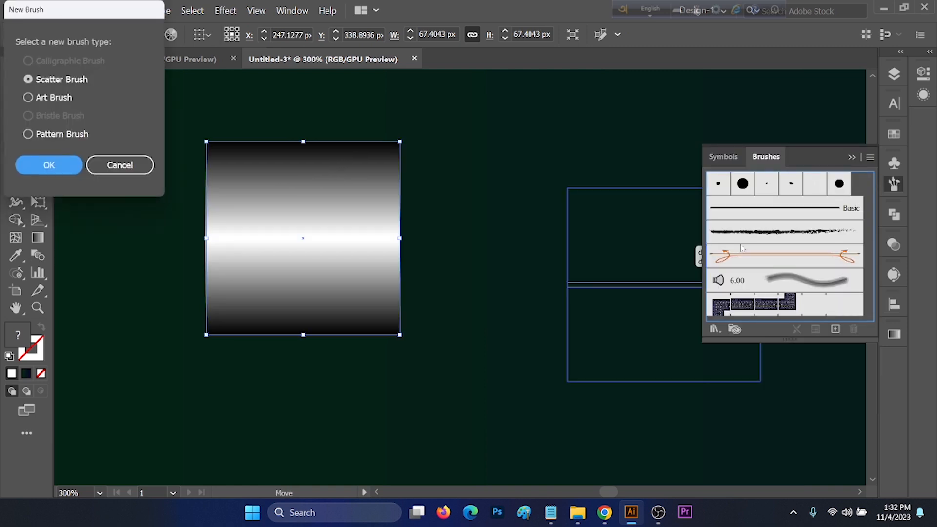
{"action": "mouse_move", "coordinate": [95, 4]}
{"action": "left_mouse_down"}
{"action": "mouse_move", "coordinate": [160, 26]}
{"action": "mouse_move", "coordinate": [540, 68]}
{"action": "left_mouse_up"}
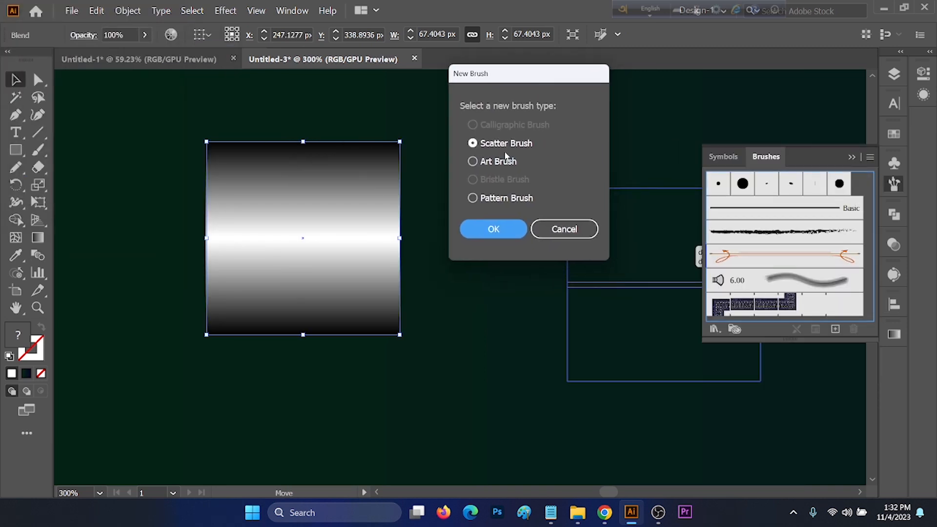
{"action": "left_click", "coordinate": [483, 163]}
{"action": "left_click", "coordinate": [492, 229]}
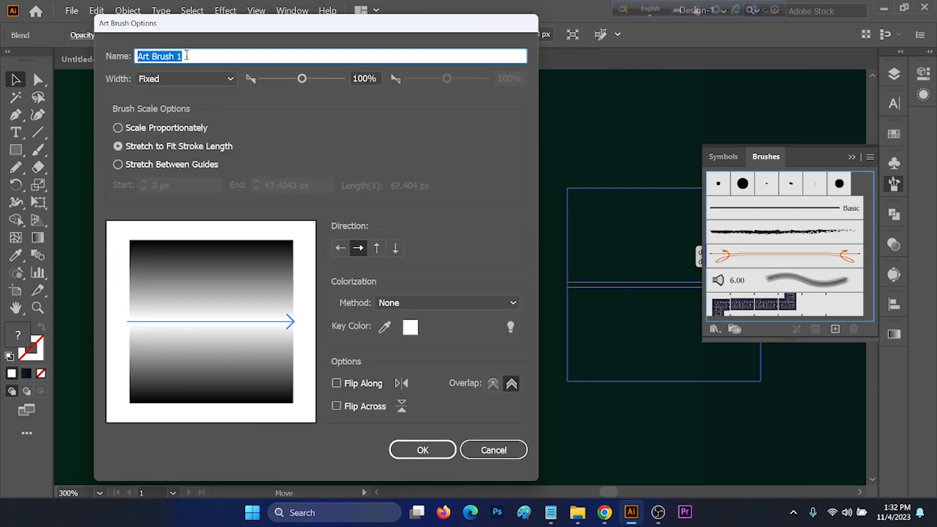
{"action": "type", "text": "Blend"}
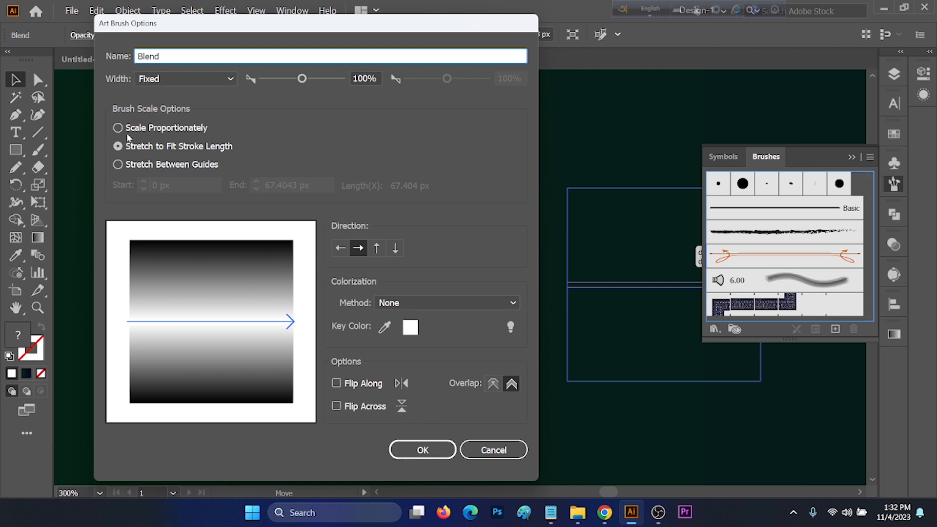
{"action": "left_click", "coordinate": [493, 384]}
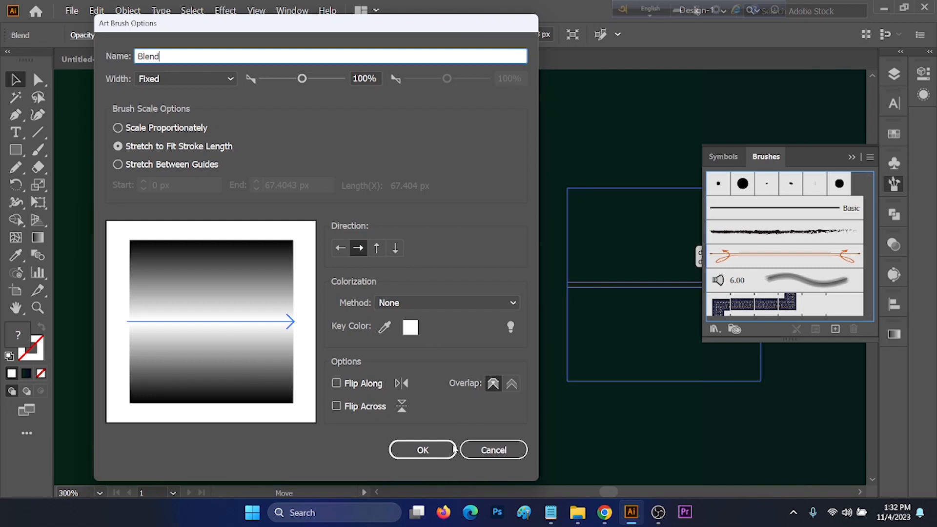
{"action": "left_click", "coordinate": [451, 450]}
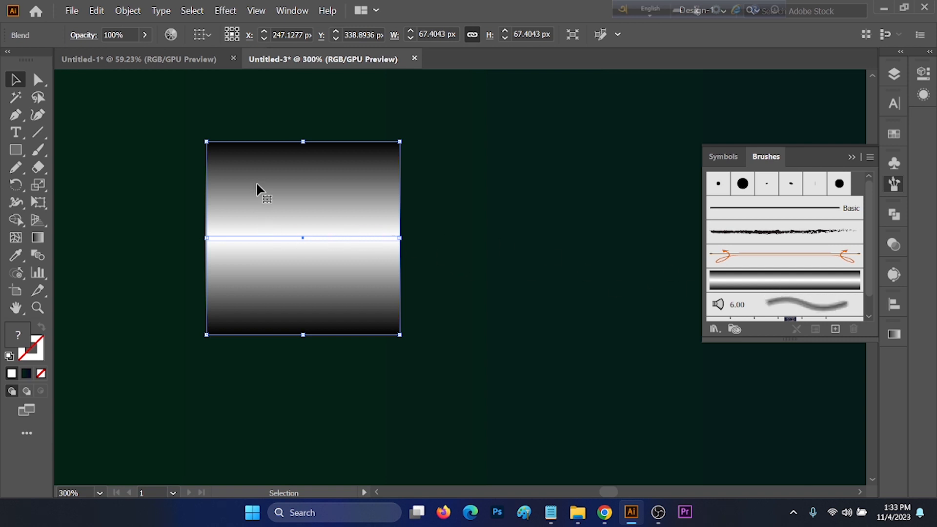
Delete the blend sample and apply the Blend art brush to the pine tree outline.
{"action": "key", "text": "Delete"}
{"action": "key", "text": "ctrl+alt+0"}
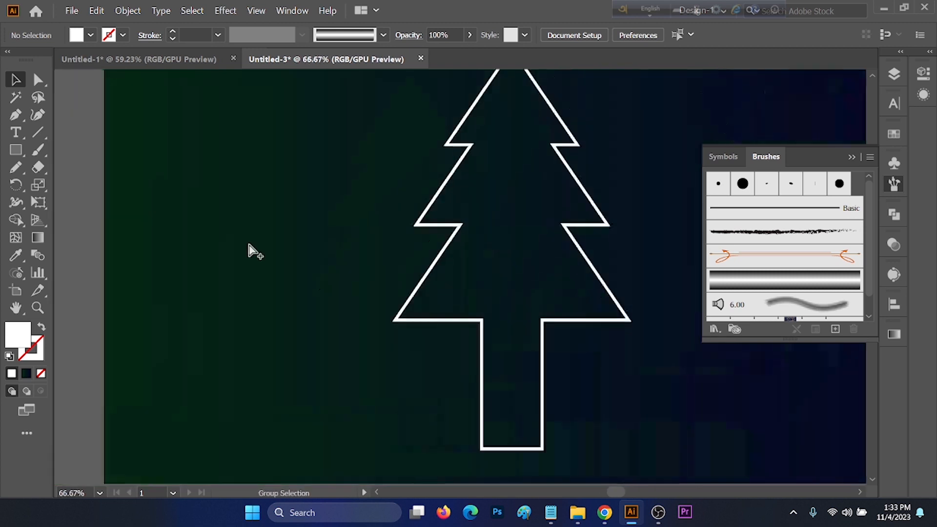
{"action": "scroll", "coordinate": [249, 250], "scroll_direction": "down", "scroll_amount": 1}
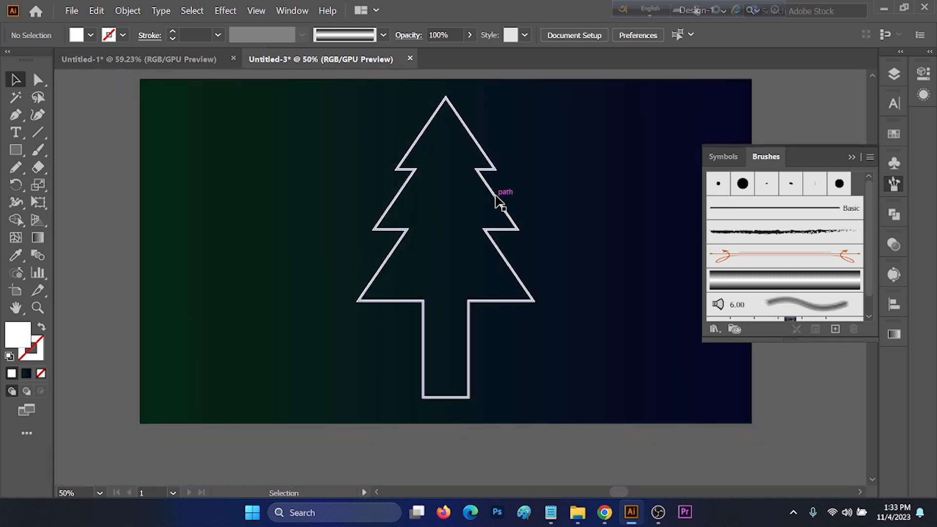
{"action": "left_click", "coordinate": [496, 202]}
{"action": "left_click", "coordinate": [790, 286]}
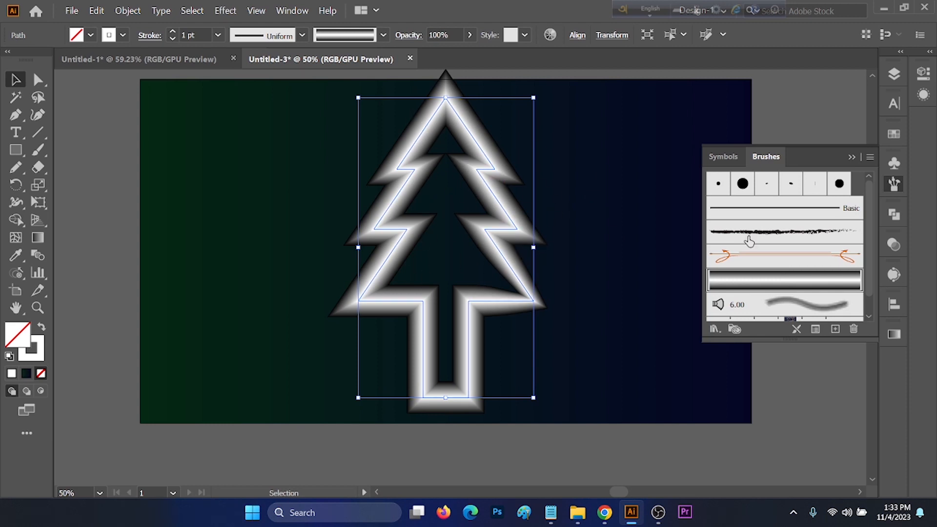
Set the tree outline's transparency blending mode to Color Dodge.
{"action": "left_click", "coordinate": [894, 244]}
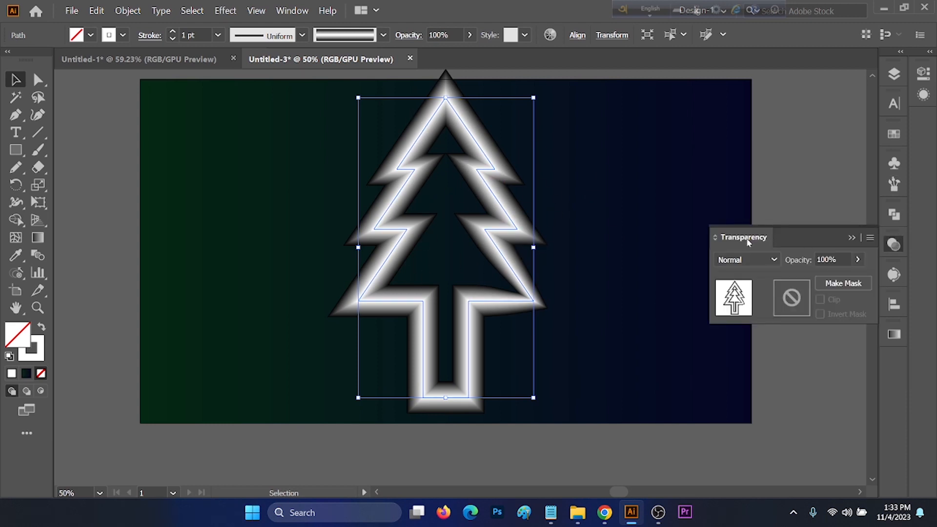
{"action": "left_click", "coordinate": [292, 11]}
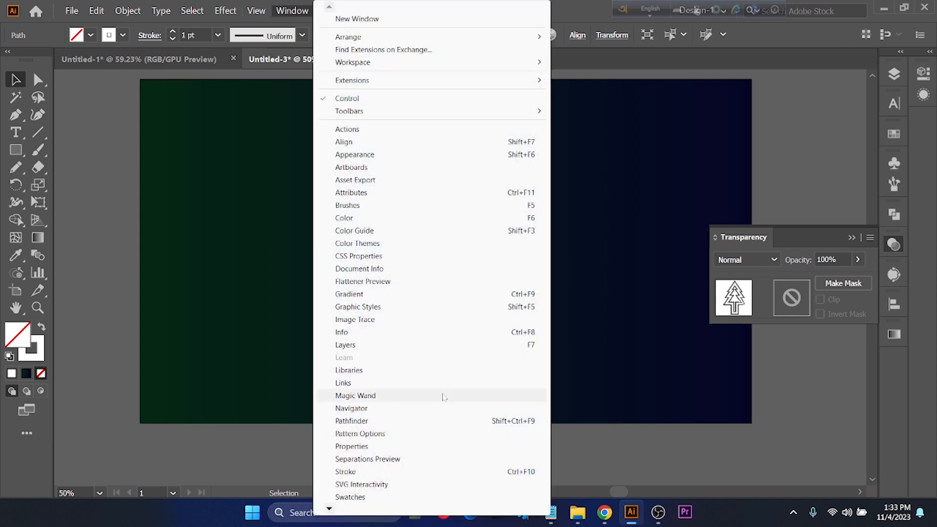
{"action": "mouse_move", "coordinate": [334, 512]}
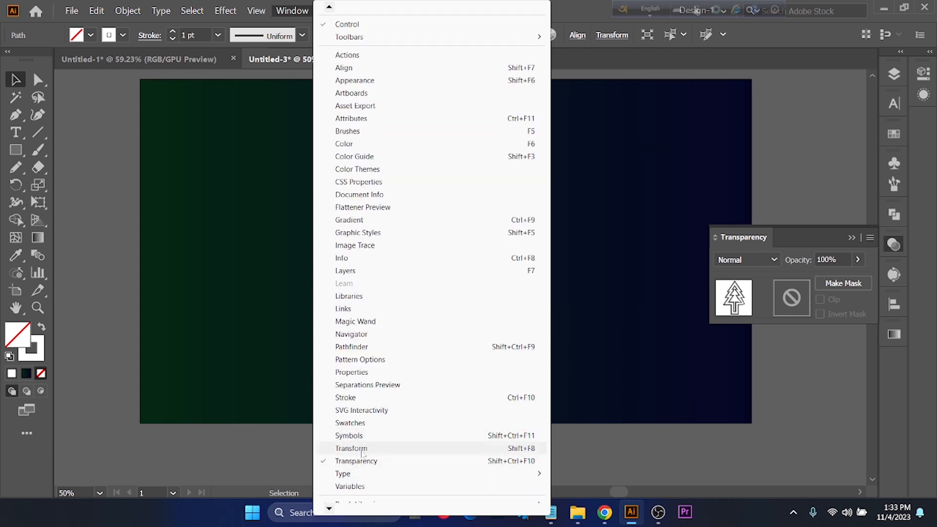
{"action": "left_click", "coordinate": [363, 462]}
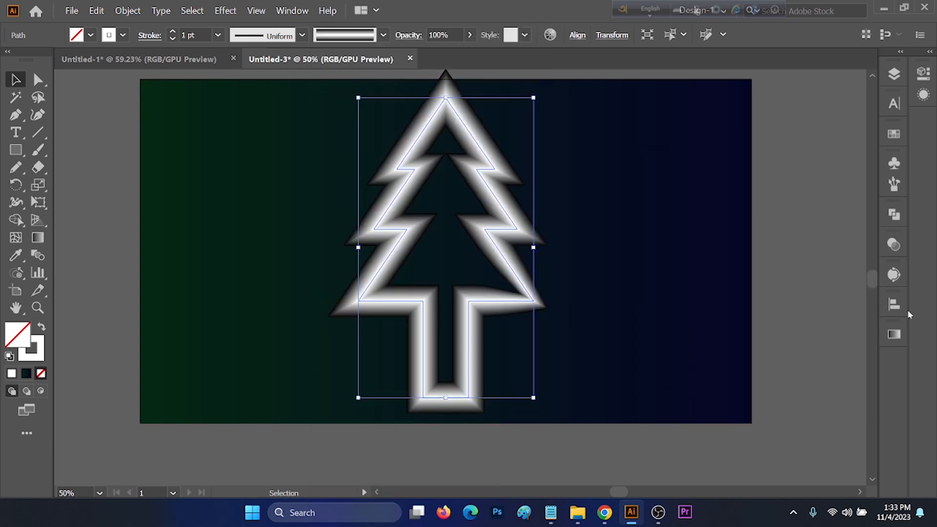
{"action": "left_click", "coordinate": [896, 246]}
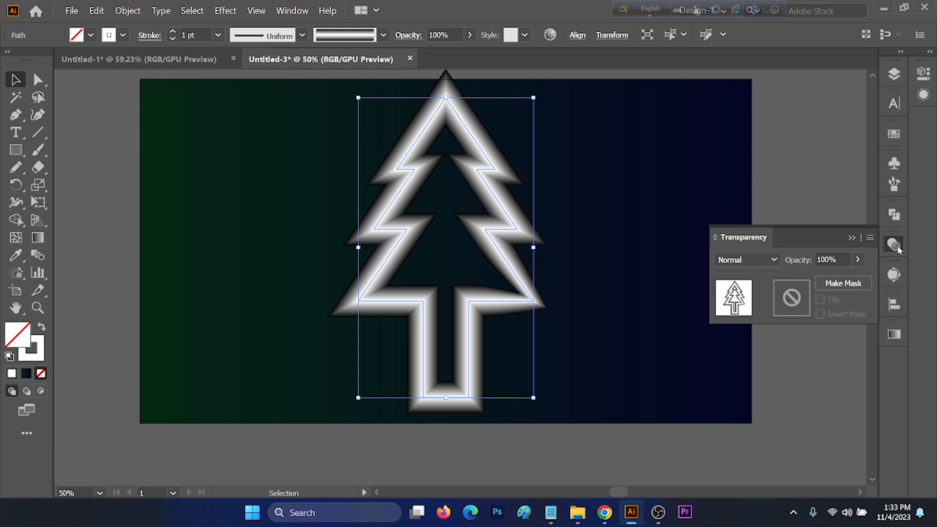
{"action": "left_click", "coordinate": [774, 259]}
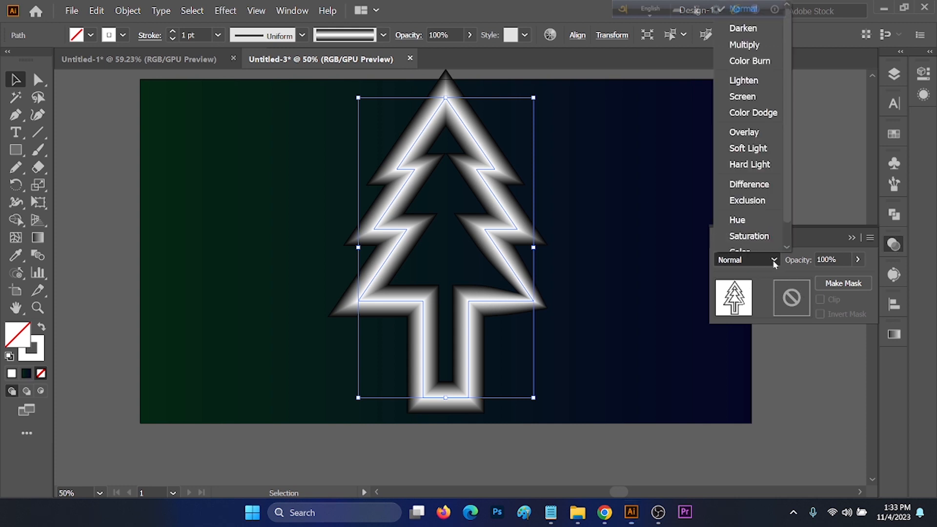
{"action": "left_click", "coordinate": [753, 112]}
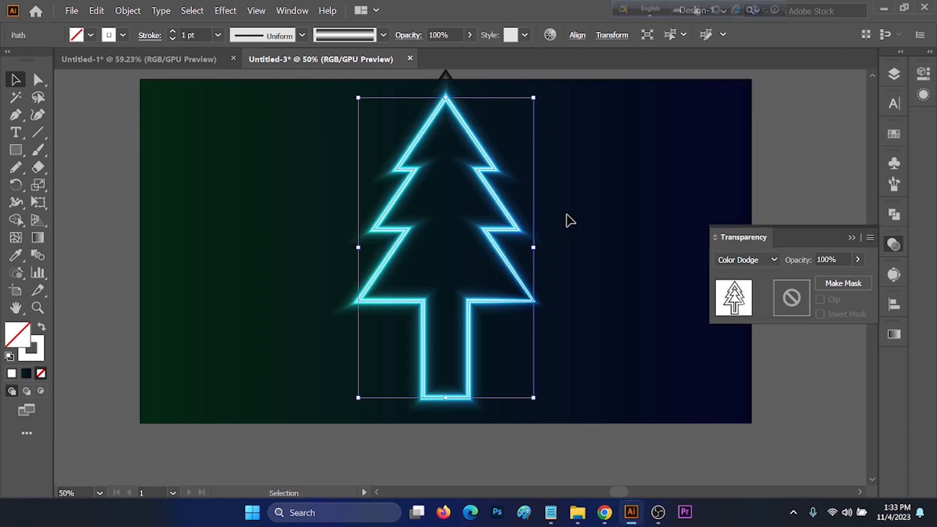
Set the tree outline's stroke weight to 0.75 pt.
{"action": "left_click", "coordinate": [200, 34]}
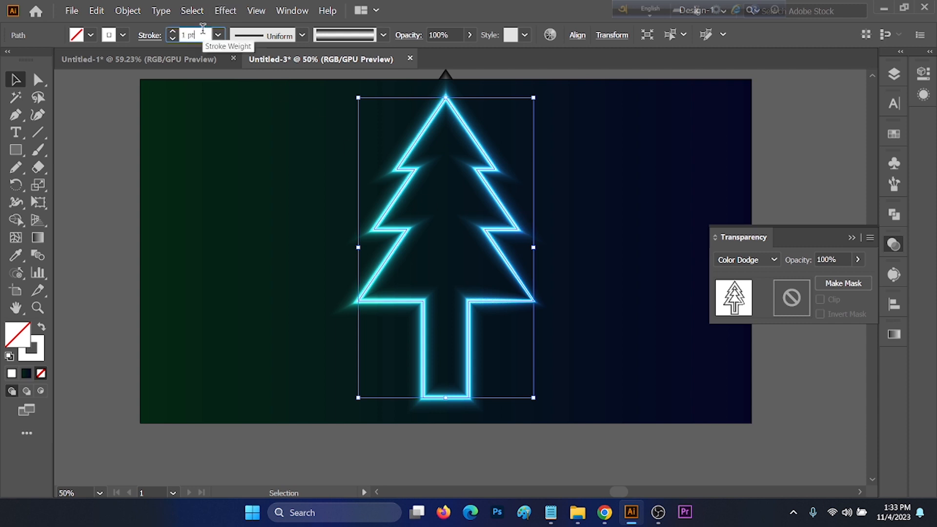
{"action": "type", "text": "0.5"}
{"action": "key", "text": "Return"}
{"action": "key", "text": "Up"}
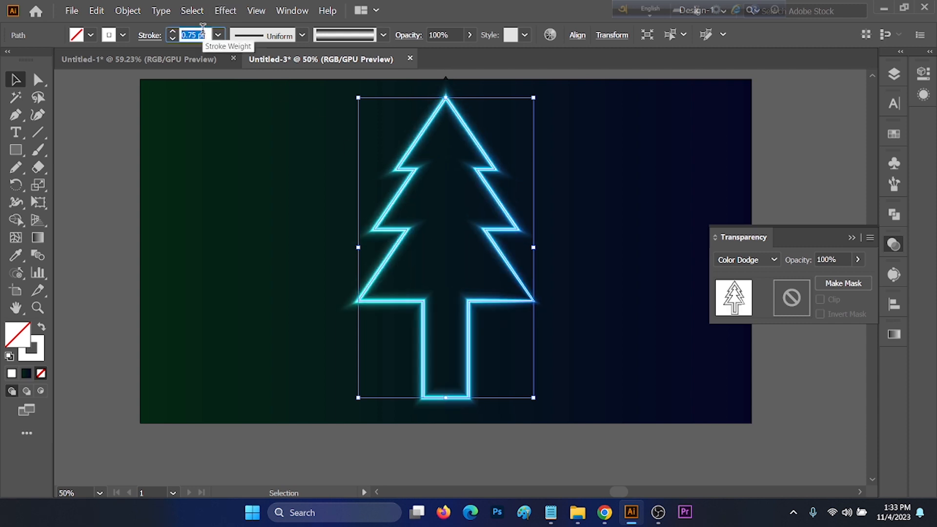
{"action": "left_click", "coordinate": [852, 238]}
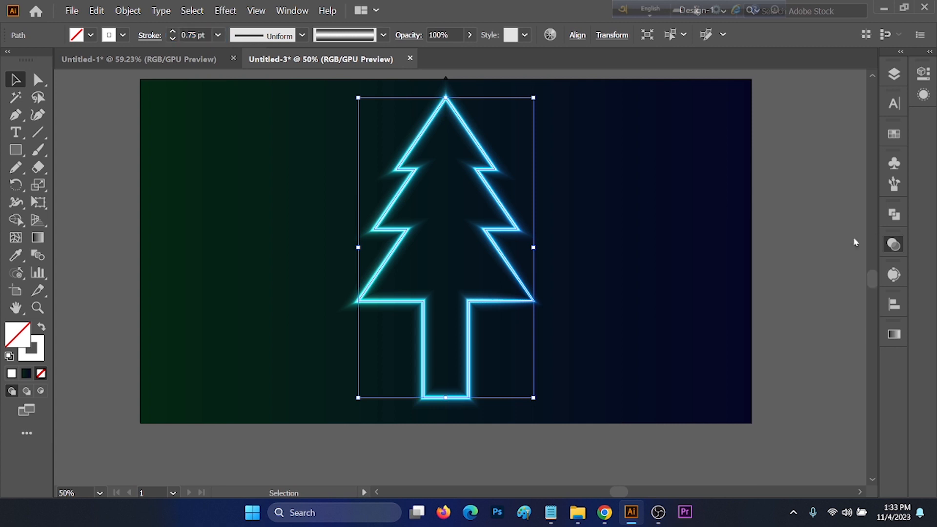
Draw a small circle to the left of the tree and give it a white fill without stroke.
{"action": "left_click", "coordinate": [624, 218]}
{"action": "scroll", "coordinate": [586, 256], "scroll_direction": "up", "scroll_amount": 1}
{"action": "scroll", "coordinate": [567, 253], "scroll_direction": "right", "scroll_amount": 1}
{"action": "scroll", "coordinate": [570, 259], "scroll_direction": "right", "scroll_amount": 1}
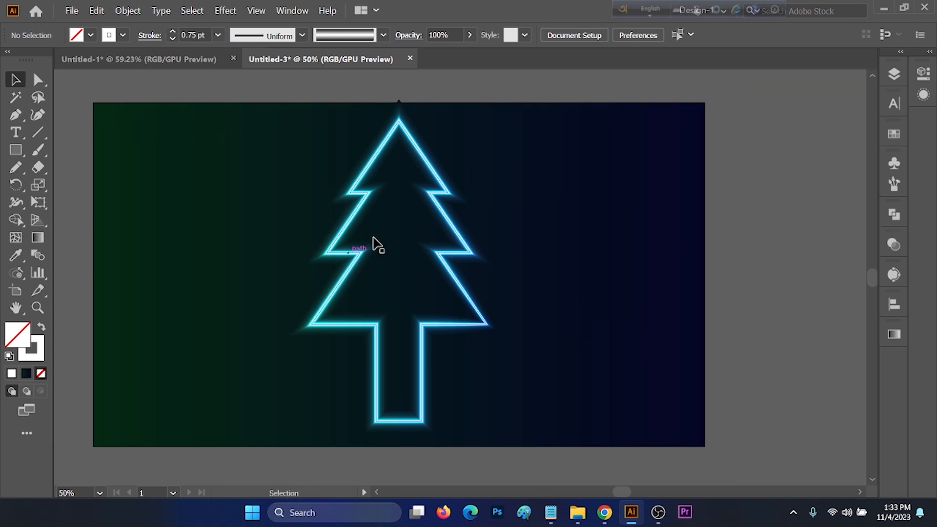
{"action": "scroll", "coordinate": [259, 192], "scroll_direction": "left", "scroll_amount": 2}
{"action": "left_click", "coordinate": [9, 152]}
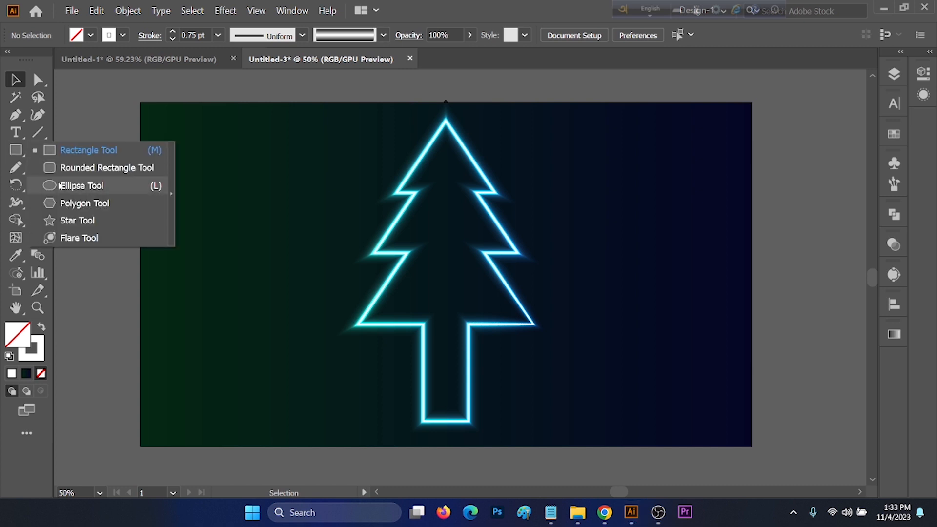
{"action": "left_click", "coordinate": [78, 186]}
{"action": "left_click_drag", "start_coordinate": [249, 212], "coordinate": [268, 235]}
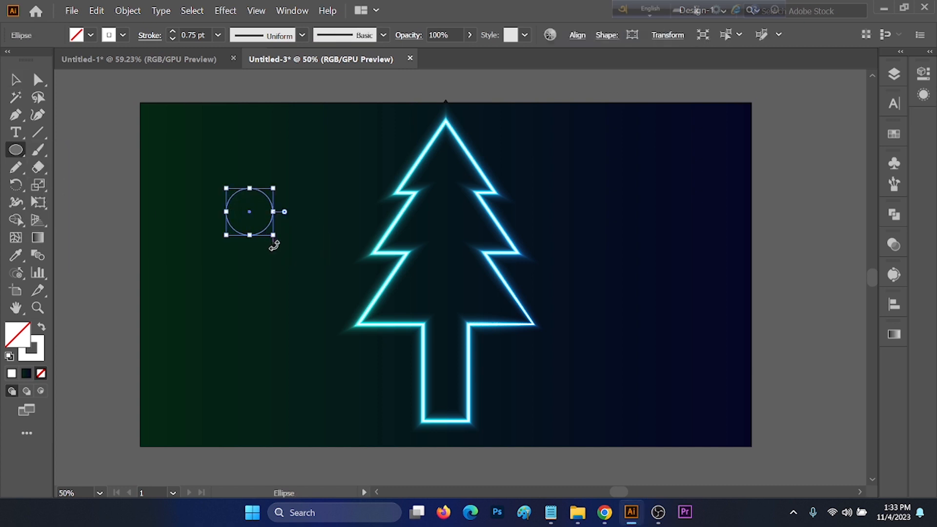
{"action": "key", "text": "shift+x"}
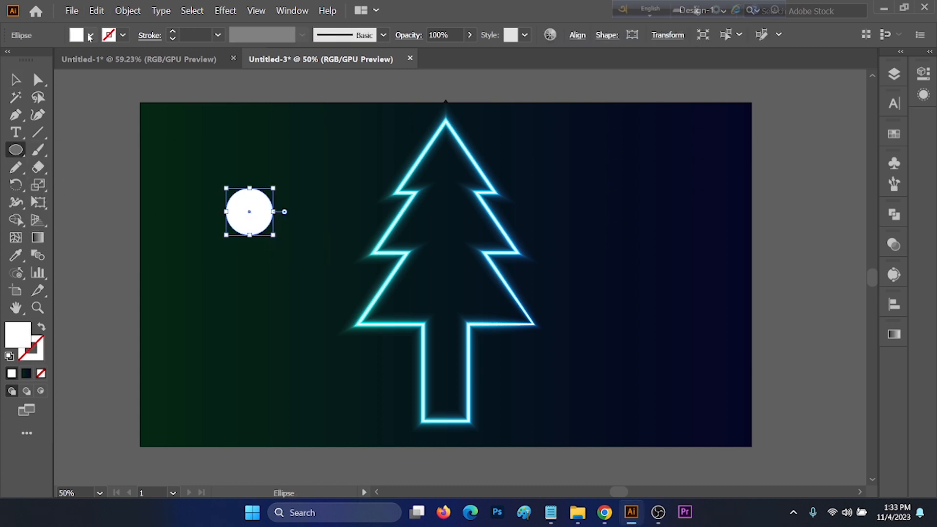
Fill the circle with a radial white-to-black gradient.
{"action": "left_click", "coordinate": [91, 35]}
{"action": "left_click", "coordinate": [10, 90]}
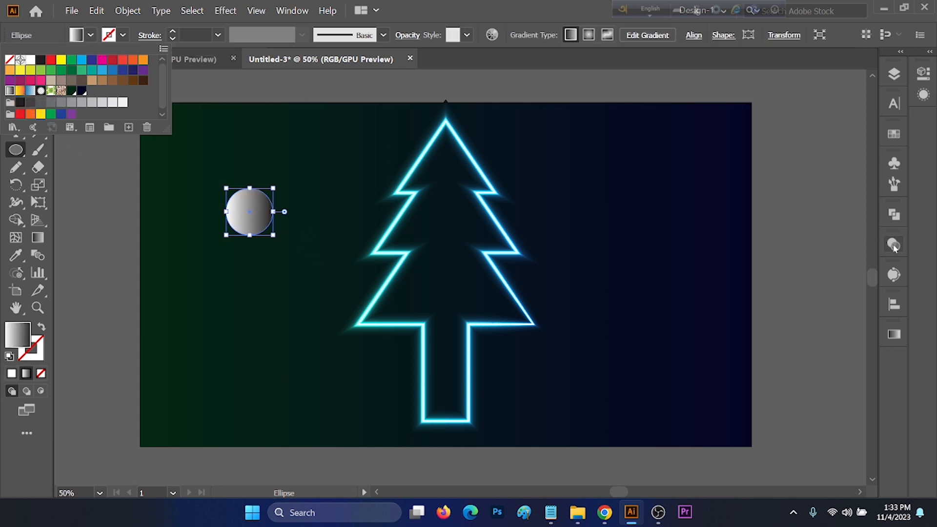
{"action": "left_click", "coordinate": [893, 341]}
{"action": "left_click", "coordinate": [899, 335]}
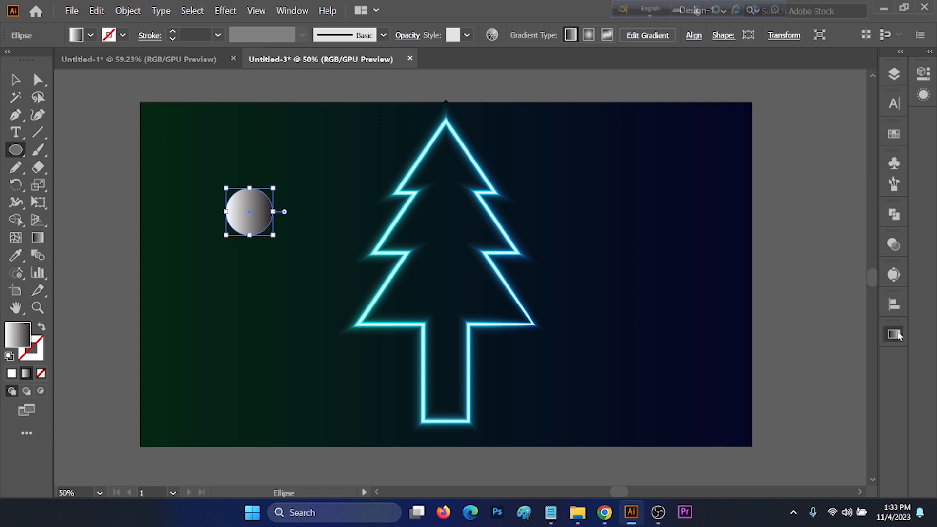
{"action": "left_click", "coordinate": [800, 322]}
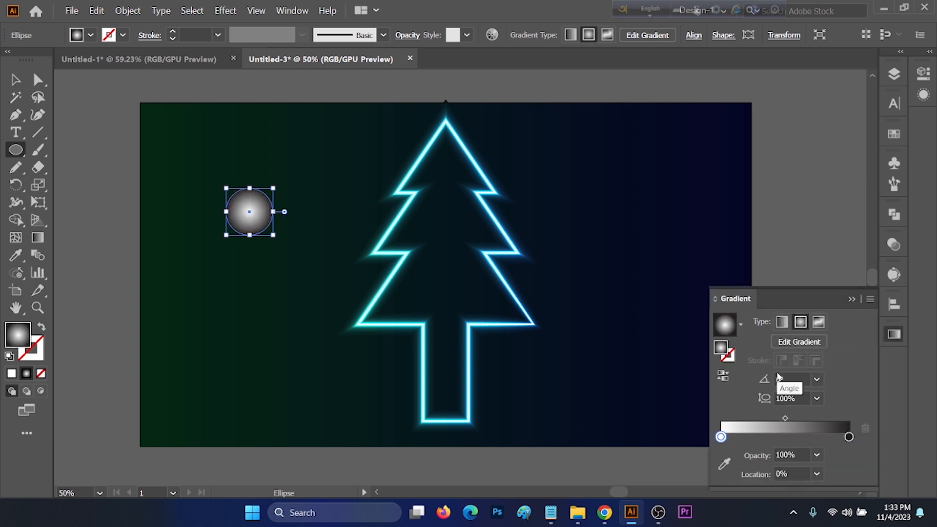
Set the circle's transparency blending mode to Color Dodge.
{"action": "left_click", "coordinate": [894, 244]}
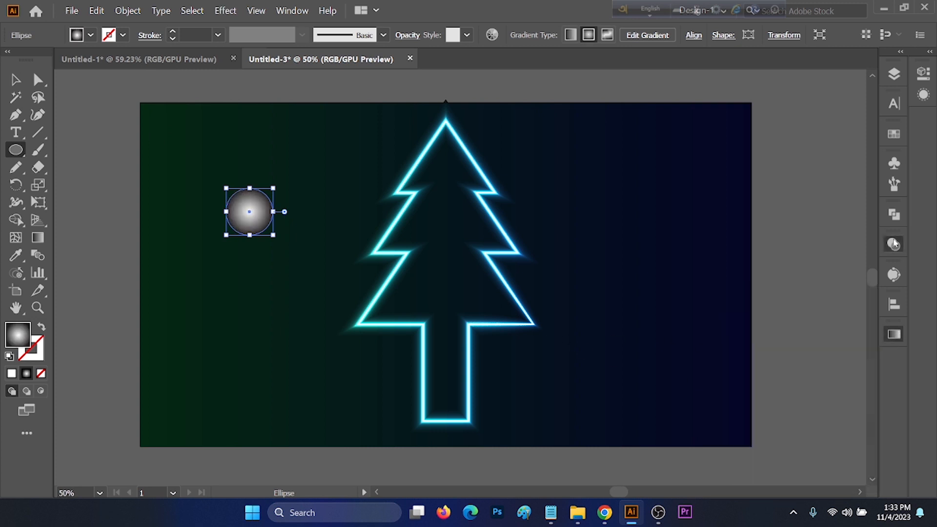
{"action": "left_click", "coordinate": [751, 259]}
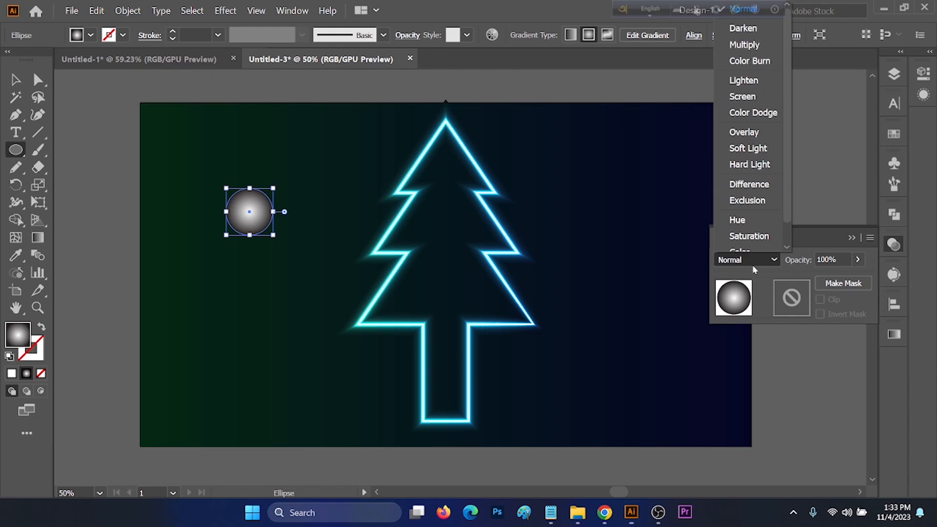
{"action": "left_click", "coordinate": [759, 117]}
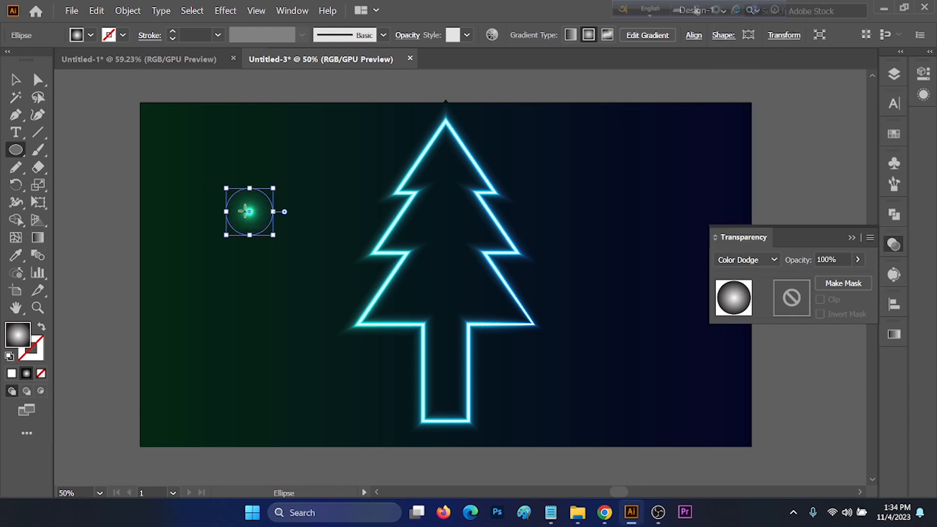
Squash the glowing gradient circle horizontally into a thin vertical ellipse.
{"action": "key", "text": "v"}
{"action": "scroll", "coordinate": [233, 209], "scroll_direction": "up", "scroll_amount": 3}
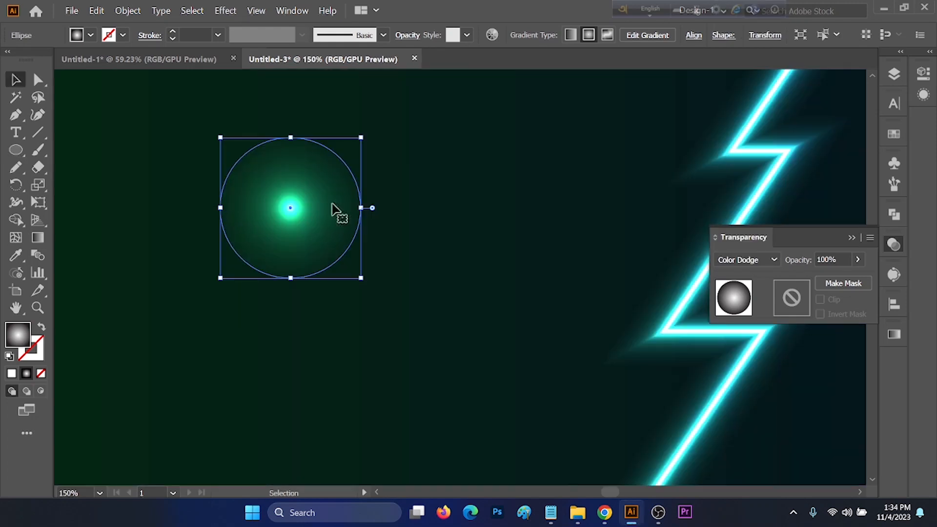
{"action": "left_click_drag", "start_coordinate": [362, 208], "coordinate": [235, 208]}
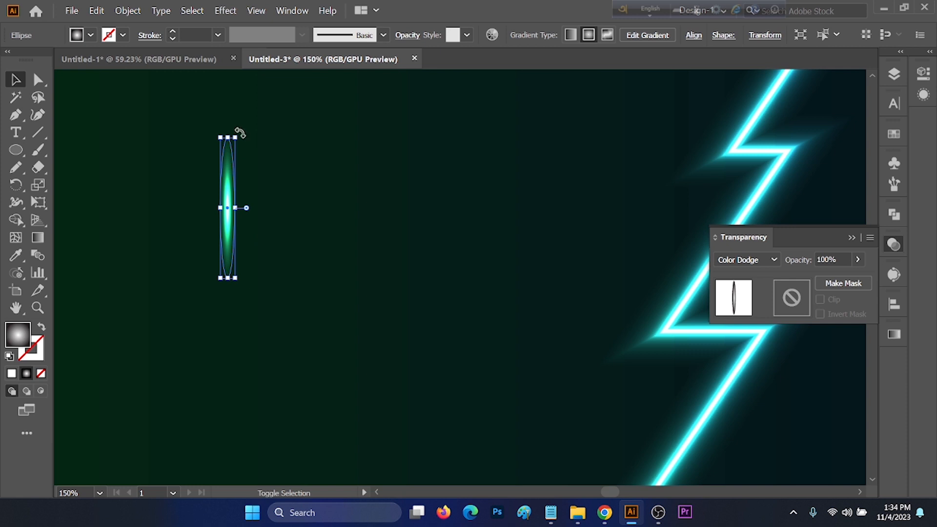
Add rotated copies of the thin ellipse around its centre to form an eight-pointed starburst.
{"action": "left_click_drag", "start_coordinate": [239, 132], "coordinate": [318, 215]}
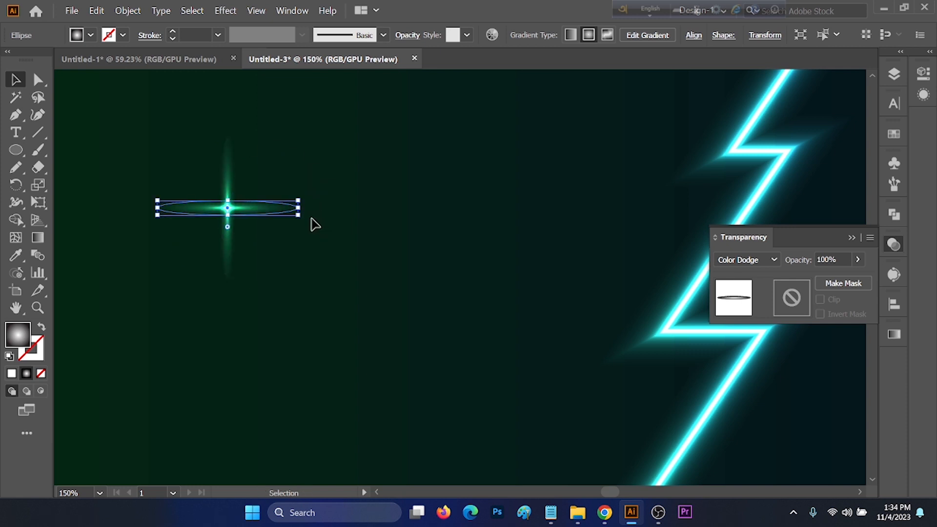
{"action": "key", "text": "ctrl+z"}
{"action": "left_click_drag", "start_coordinate": [236, 132], "coordinate": [274, 175]}
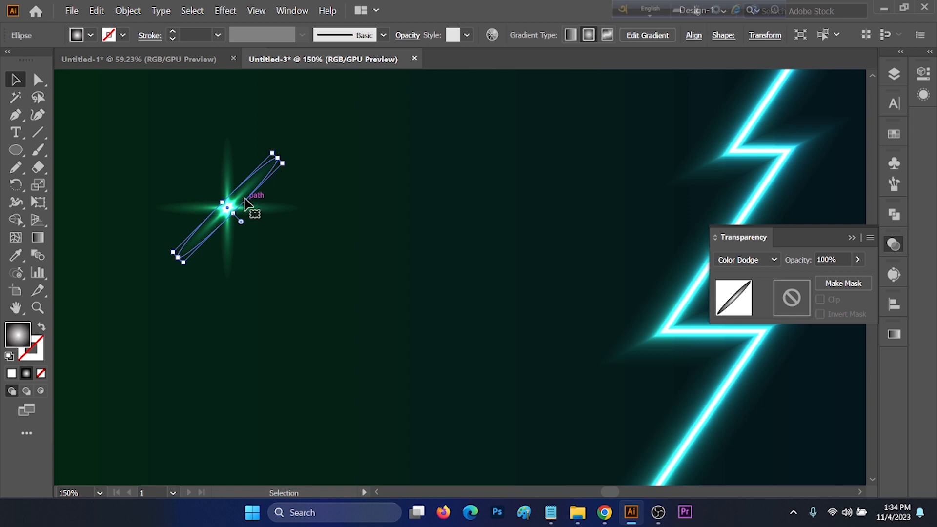
{"action": "key", "text": "ctrl+z"}
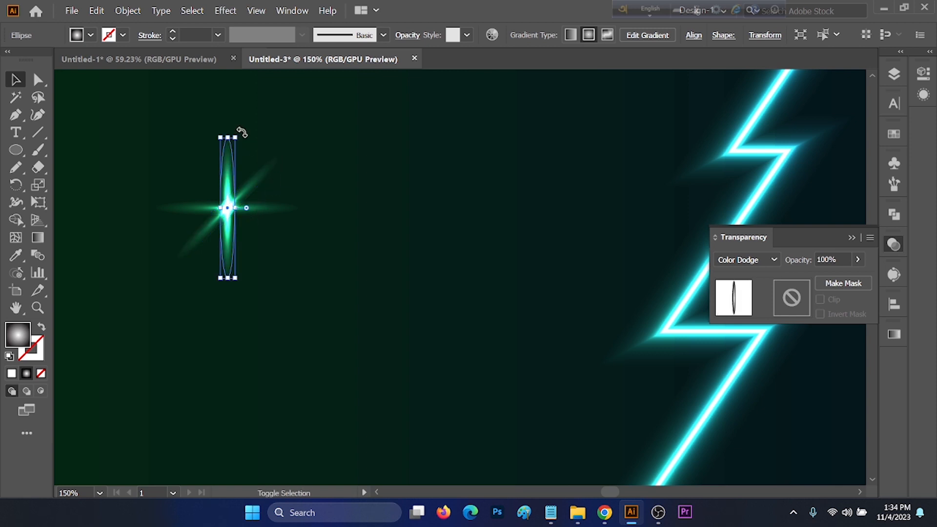
{"action": "left_click_drag", "start_coordinate": [241, 133], "coordinate": [345, 265]}
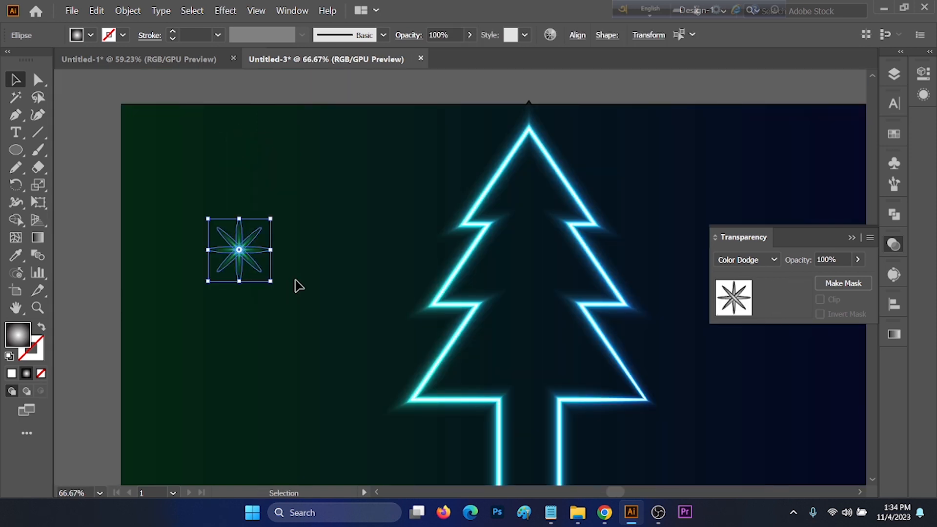
{"action": "left_click", "coordinate": [201, 247]}
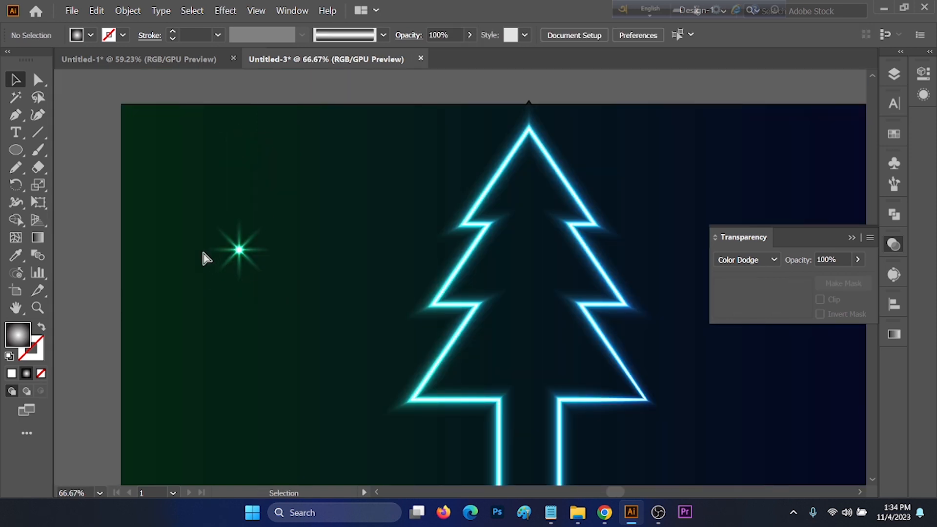
Group the eight ellipses and scale the starburst down into a small sparkle.
{"action": "scroll", "coordinate": [201, 226], "scroll_direction": "up", "scroll_amount": 1, "text": "alt"}
{"action": "left_click_drag", "start_coordinate": [163, 194], "coordinate": [377, 356]}
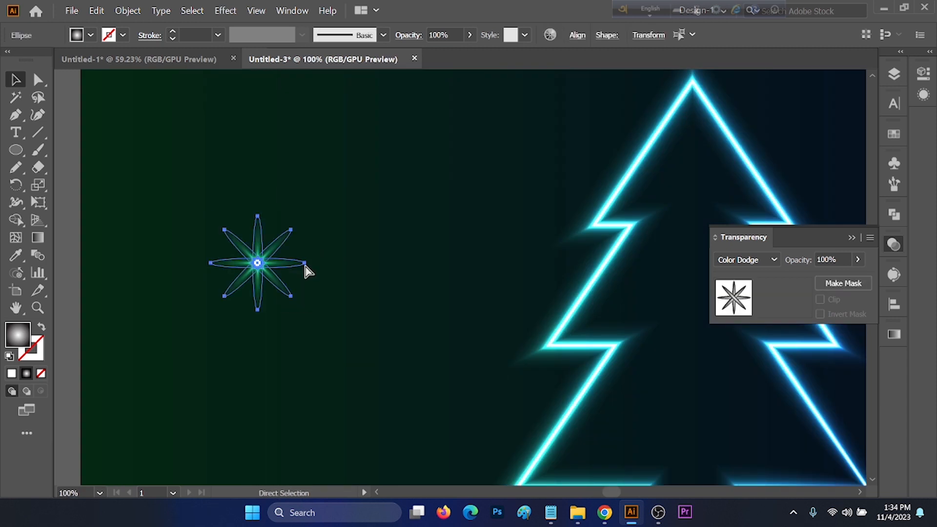
{"action": "key", "text": "ctrl+g"}
{"action": "scroll", "coordinate": [342, 311], "scroll_direction": "up", "scroll_amount": 1}
{"action": "left_click_drag", "start_coordinate": [289, 308], "coordinate": [228, 203]}
{"action": "scroll", "coordinate": [304, 201], "scroll_direction": "down", "scroll_amount": 2}
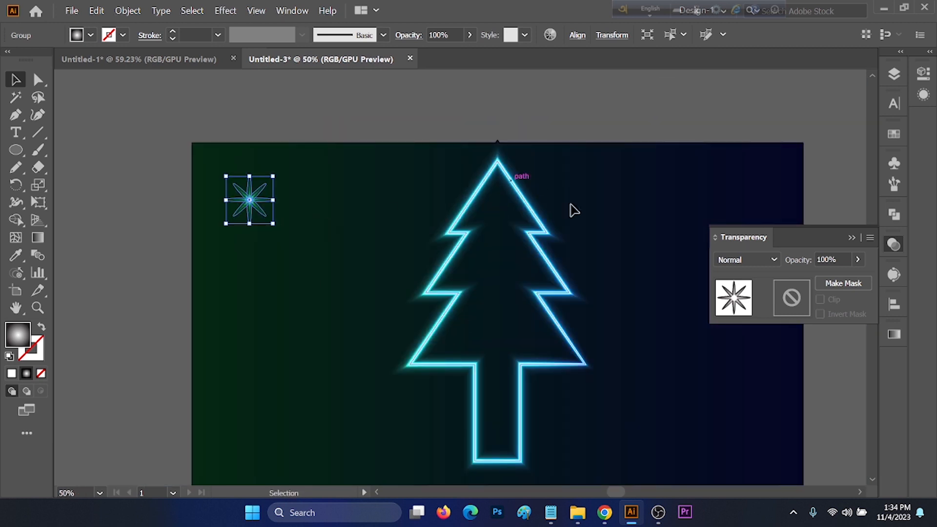
{"action": "left_click_drag", "start_coordinate": [273, 200], "coordinate": [258, 201]}
{"action": "left_click_drag", "start_coordinate": [236, 195], "coordinate": [276, 194]}
{"action": "left_click_drag", "start_coordinate": [276, 194], "coordinate": [268, 167]}
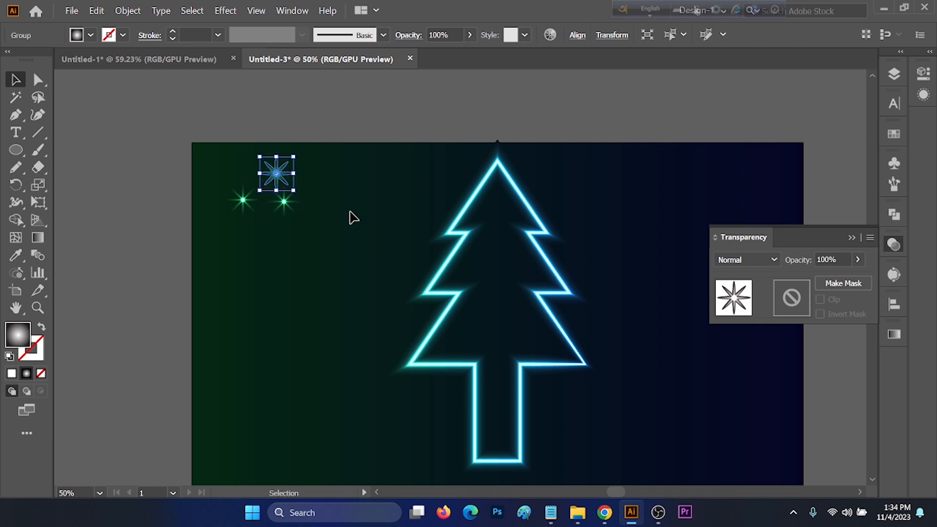
{"action": "left_click", "coordinate": [350, 211]}
{"action": "key", "text": "ctrl+z"}
{"action": "key", "text": "ctrl+z"}
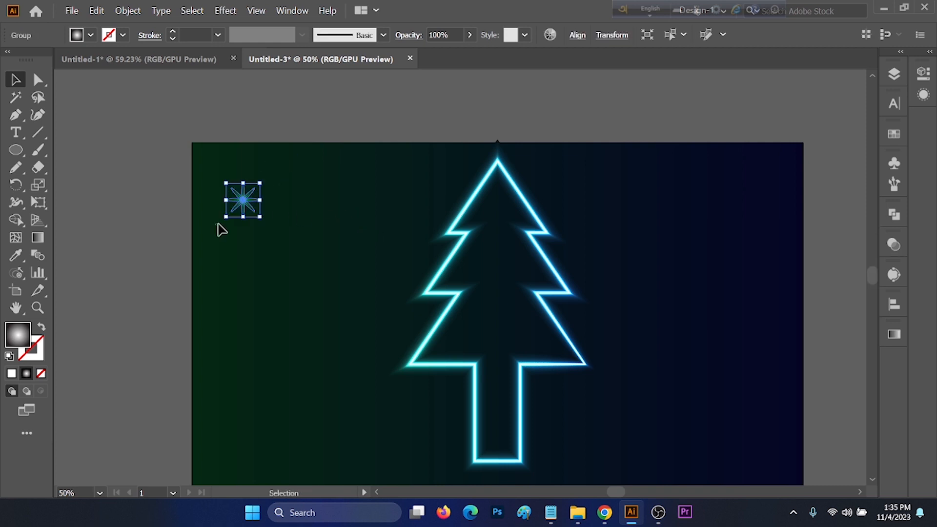
Save the sparkle group as a new symbol in the Symbols panel and delete the instance from the artboard.
{"action": "left_click", "coordinate": [256, 232]}
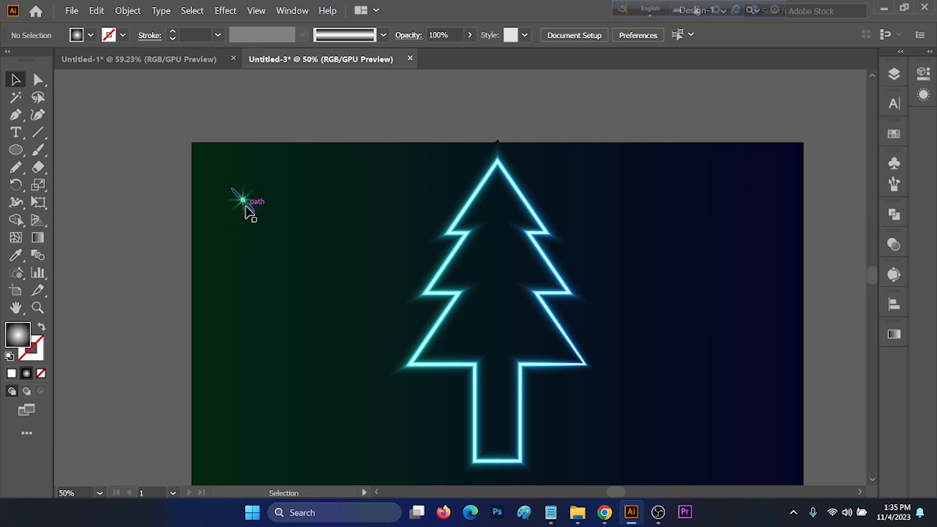
{"action": "left_click", "coordinate": [243, 203]}
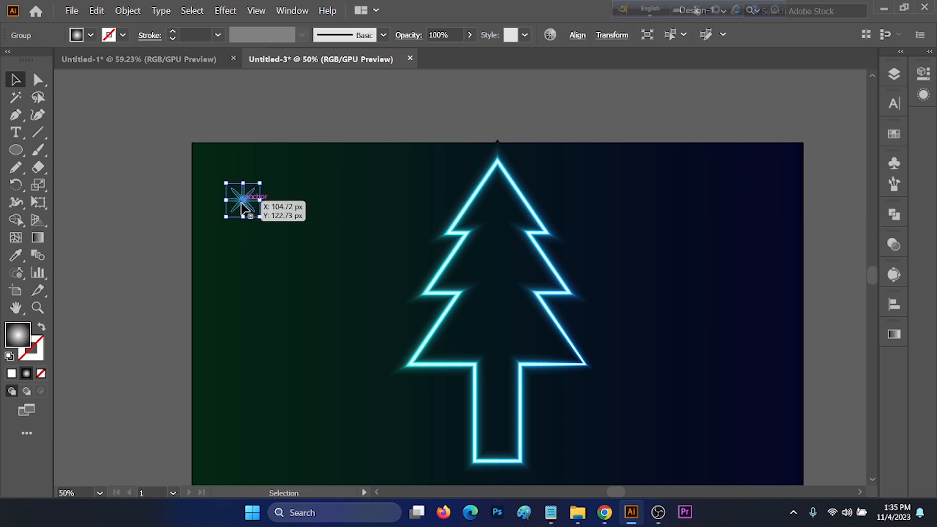
{"action": "left_click", "coordinate": [894, 164]}
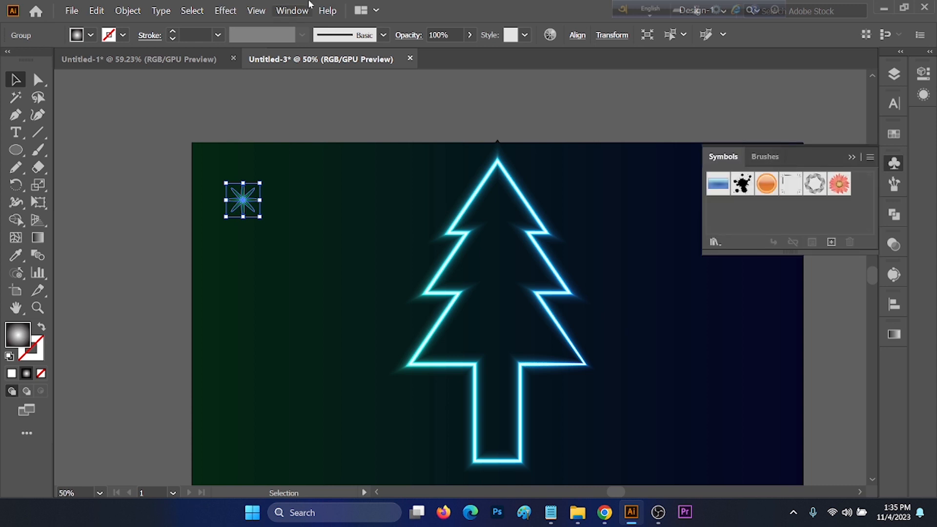
{"action": "left_click", "coordinate": [291, 10]}
{"action": "scroll", "coordinate": [346, 510], "scroll_direction": "down", "scroll_amount": 4}
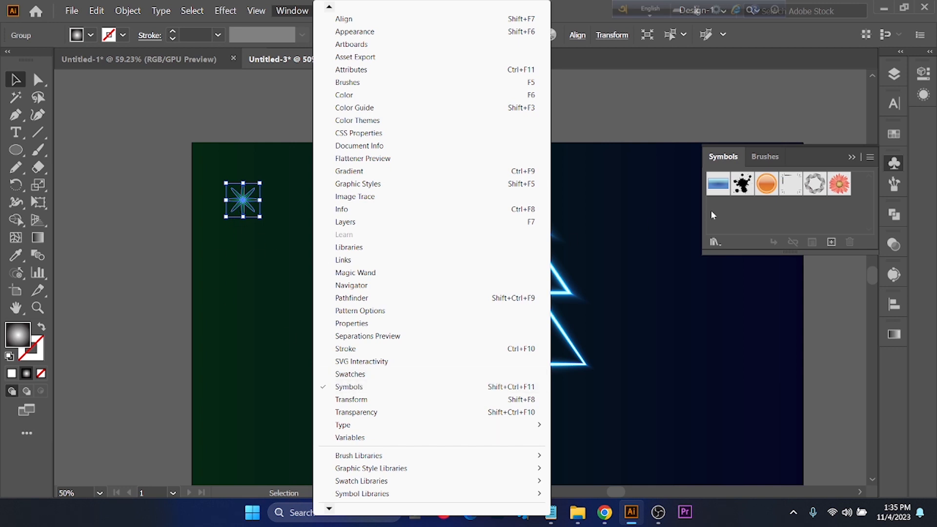
{"action": "left_click", "coordinate": [711, 158]}
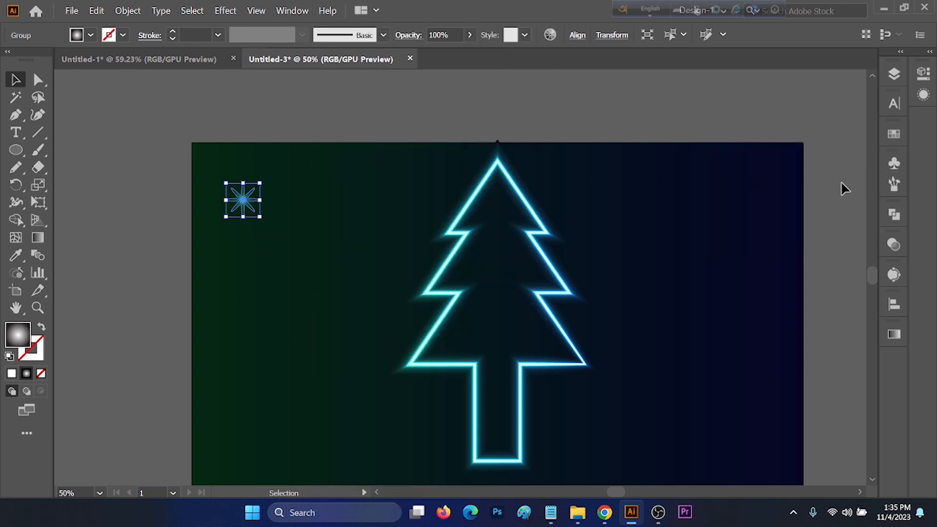
{"action": "left_click", "coordinate": [894, 164]}
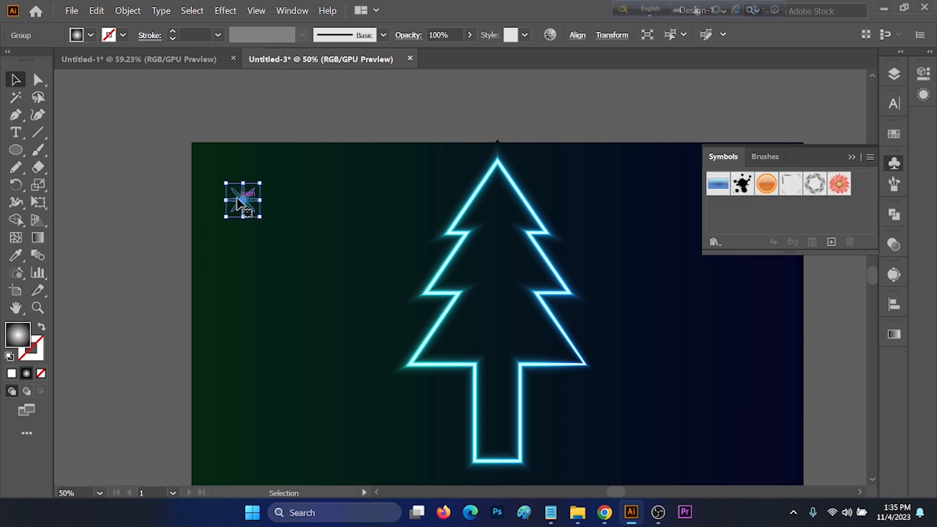
{"action": "left_click_drag", "start_coordinate": [242, 200], "coordinate": [841, 195]}
{"action": "left_click_drag", "start_coordinate": [735, 214], "coordinate": [733, 207]}
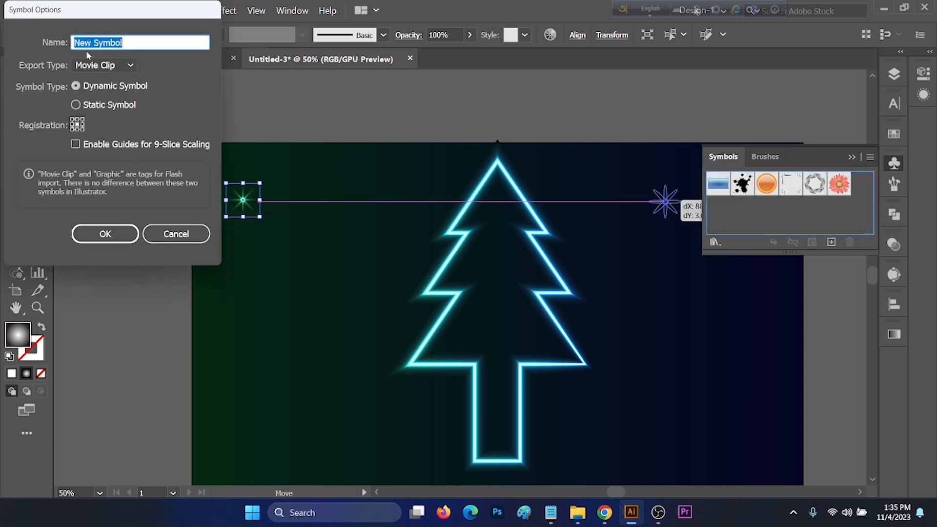
{"action": "left_click", "coordinate": [105, 234]}
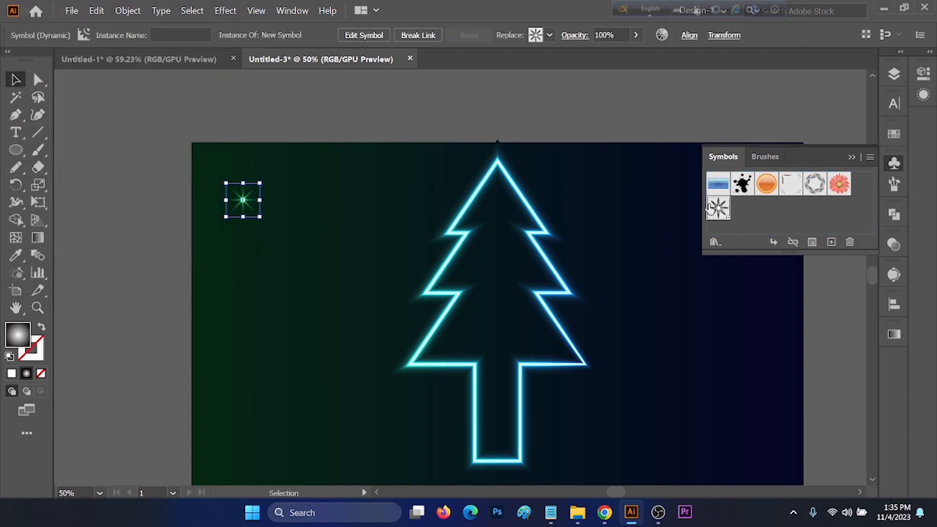
{"action": "left_click_drag", "start_coordinate": [708, 208], "coordinate": [240, 203]}
{"action": "key", "text": "Delete"}
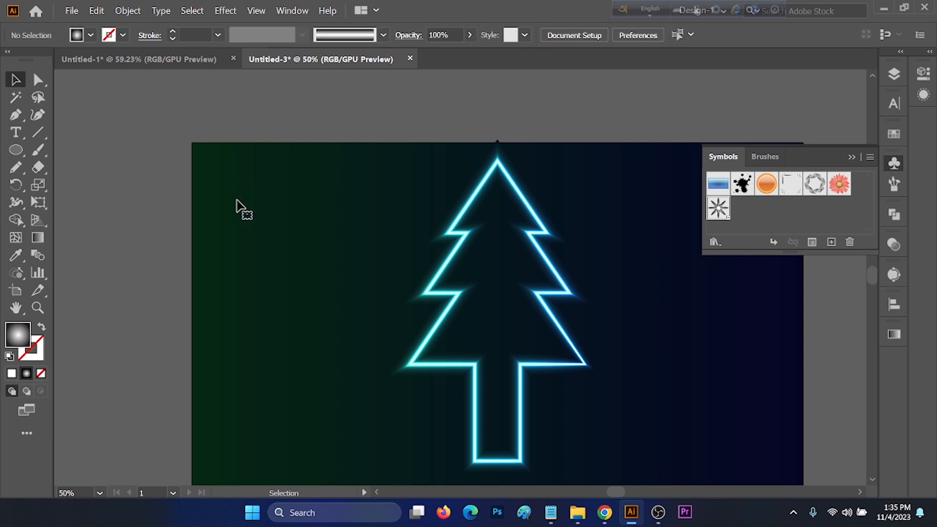
Spray the sparkle symbol across the artboard on both sides of the tree with the Symbol Sprayer.
{"action": "left_click", "coordinate": [18, 273]}
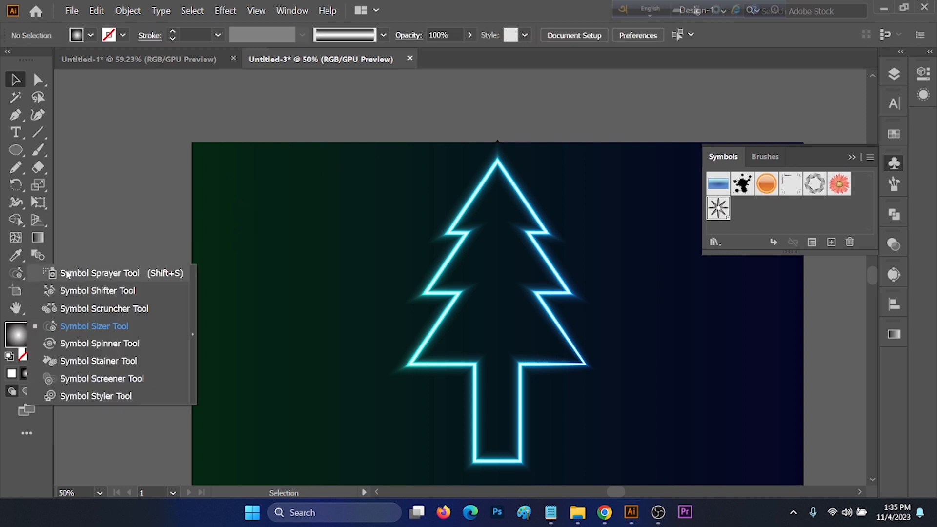
{"action": "left_click", "coordinate": [88, 273]}
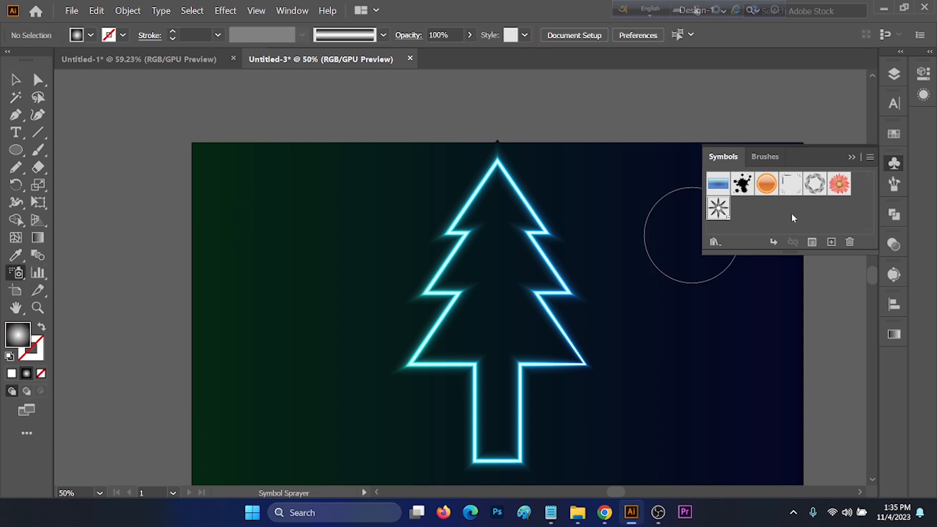
{"action": "scroll", "coordinate": [367, 244], "scroll_direction": "down", "scroll_amount": 1}
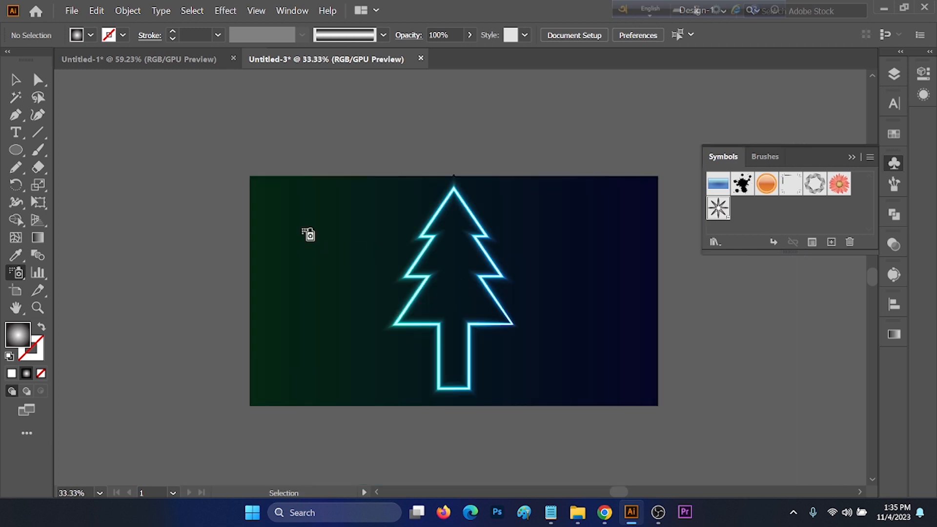
{"action": "mouse_move", "coordinate": [309, 236]}
{"action": "left_mouse_down"}
{"action": "mouse_move", "coordinate": [324, 215]}
{"action": "mouse_move", "coordinate": [378, 212]}
{"action": "mouse_move", "coordinate": [314, 251]}
{"action": "mouse_move", "coordinate": [273, 230]}
{"action": "mouse_move", "coordinate": [266, 282]}
{"action": "mouse_move", "coordinate": [277, 326]}
{"action": "mouse_move", "coordinate": [338, 279]}
{"action": "mouse_move", "coordinate": [326, 301]}
{"action": "mouse_move", "coordinate": [317, 298]}
{"action": "mouse_move", "coordinate": [350, 335]}
{"action": "mouse_move", "coordinate": [331, 354]}
{"action": "mouse_move", "coordinate": [390, 371]}
{"action": "left_mouse_up"}
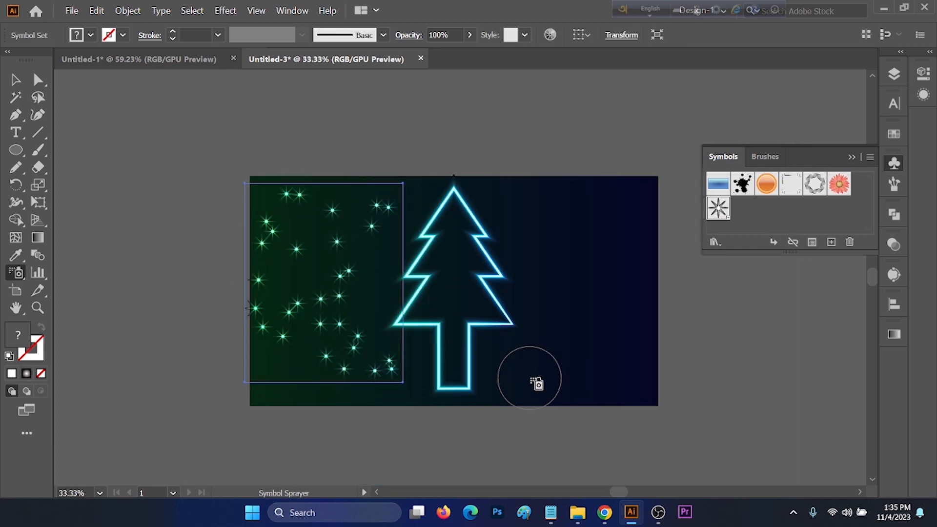
{"action": "mouse_move", "coordinate": [537, 384]}
{"action": "left_mouse_down"}
{"action": "mouse_move", "coordinate": [525, 221]}
{"action": "mouse_move", "coordinate": [618, 196]}
{"action": "mouse_move", "coordinate": [614, 235]}
{"action": "mouse_move", "coordinate": [636, 316]}
{"action": "mouse_move", "coordinate": [588, 303]}
{"action": "mouse_move", "coordinate": [537, 340]}
{"action": "mouse_move", "coordinate": [548, 372]}
{"action": "left_mouse_up"}
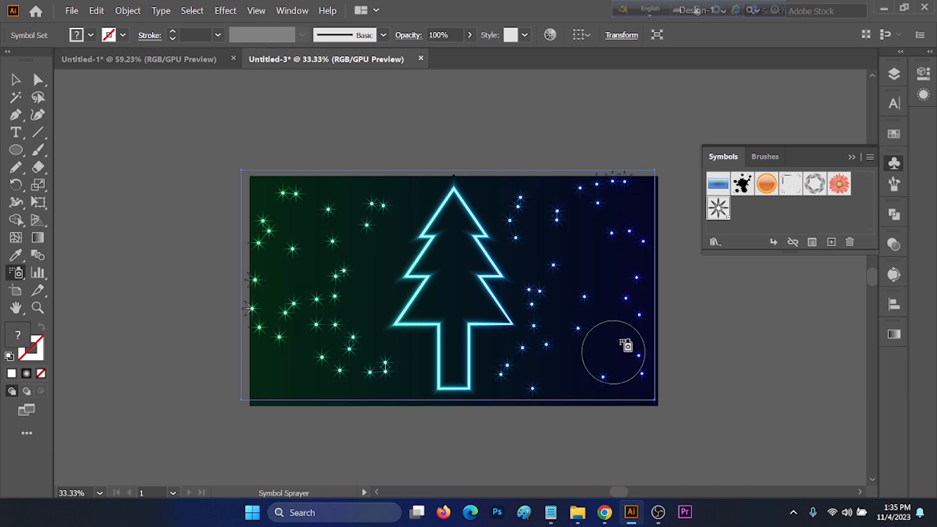
{"action": "mouse_move", "coordinate": [600, 266]}
{"action": "left_mouse_down"}
{"action": "mouse_move", "coordinate": [581, 236]}
{"action": "mouse_move", "coordinate": [550, 245]}
{"action": "mouse_move", "coordinate": [583, 271]}
{"action": "left_mouse_up"}
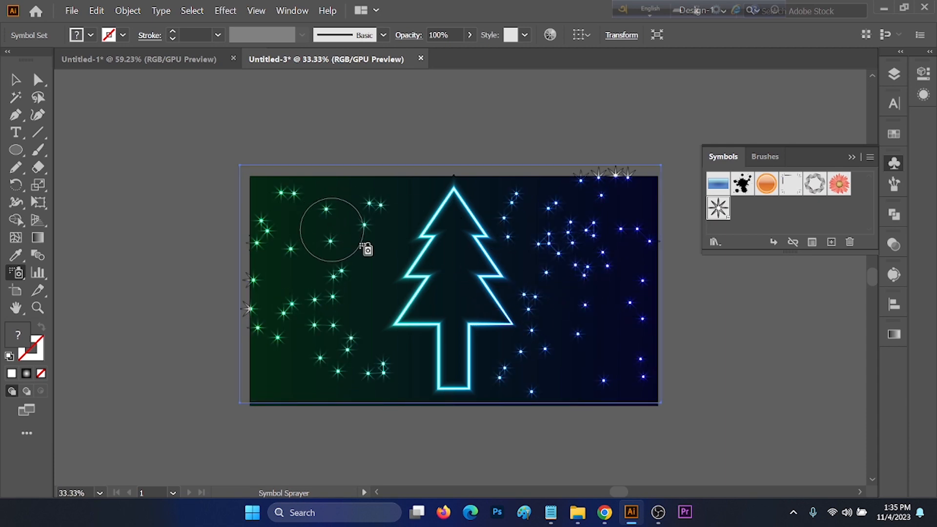
{"action": "mouse_move", "coordinate": [366, 247]}
{"action": "left_mouse_down"}
{"action": "mouse_move", "coordinate": [364, 313]}
{"action": "mouse_move", "coordinate": [421, 207]}
{"action": "left_mouse_up"}
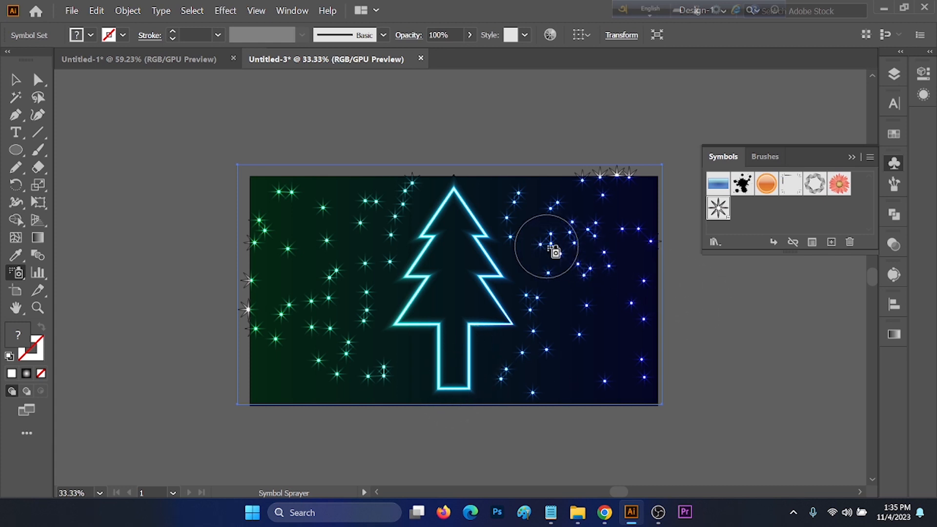
Vary the sizes of individual sparkles in the sprayed set with the Symbol Sizer tool.
{"action": "left_click", "coordinate": [16, 272]}
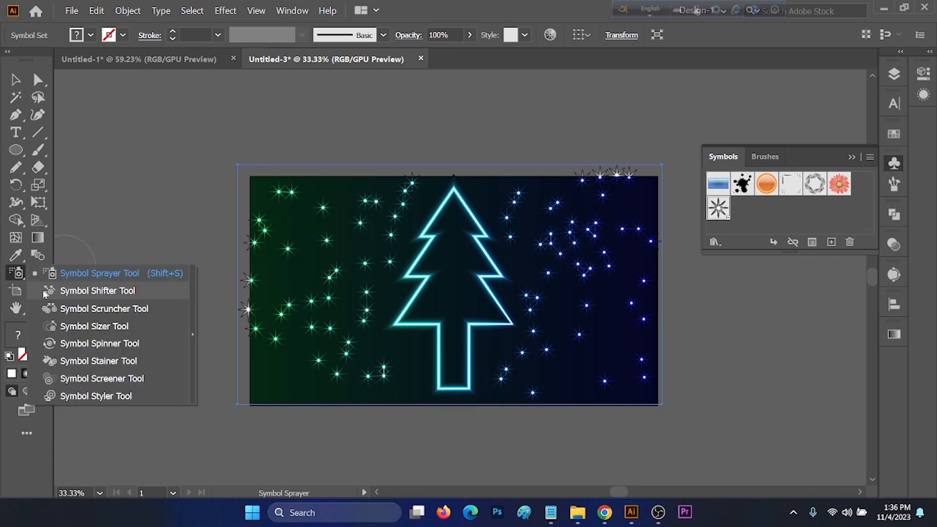
{"action": "left_click", "coordinate": [52, 326]}
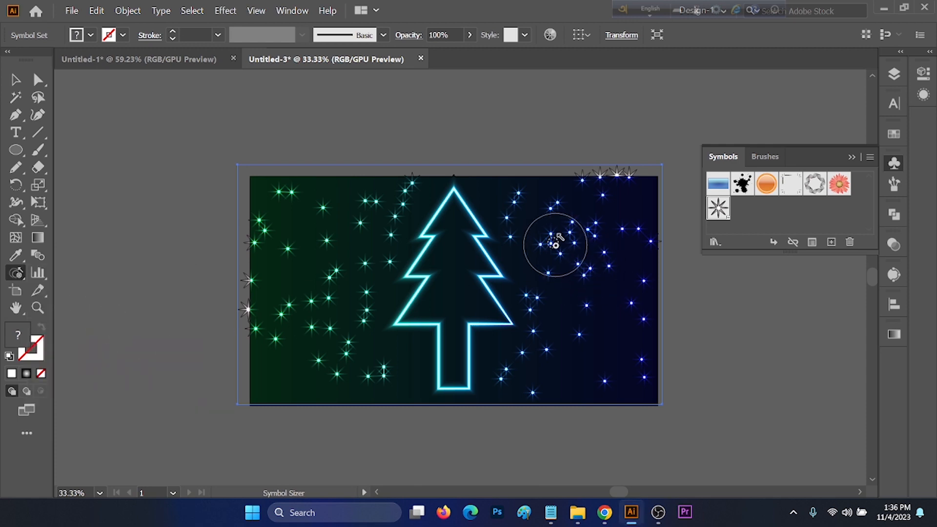
{"action": "left_click_drag", "start_coordinate": [553, 240], "coordinate": [564, 253]}
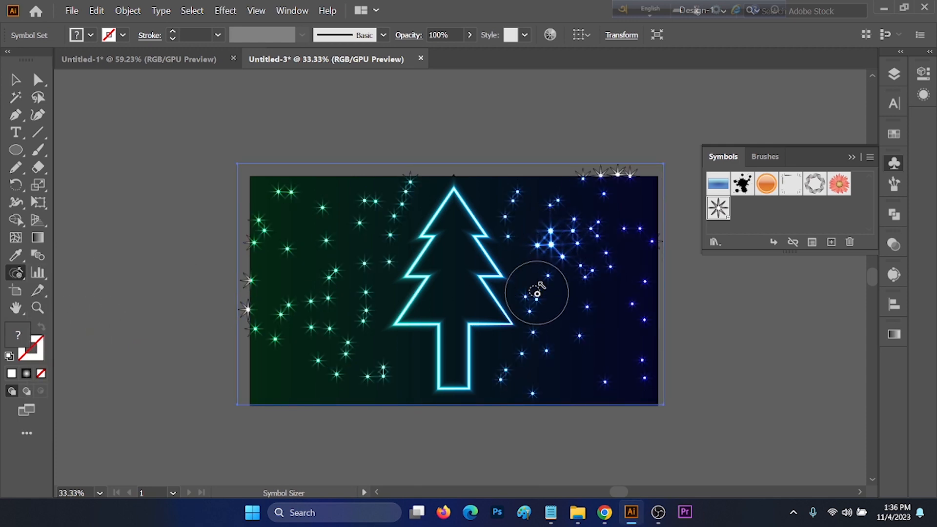
{"action": "mouse_move", "coordinate": [539, 307]}
{"action": "left_mouse_down"}
{"action": "mouse_move", "coordinate": [596, 319]}
{"action": "mouse_move", "coordinate": [578, 262]}
{"action": "mouse_move", "coordinate": [552, 248]}
{"action": "left_mouse_up"}
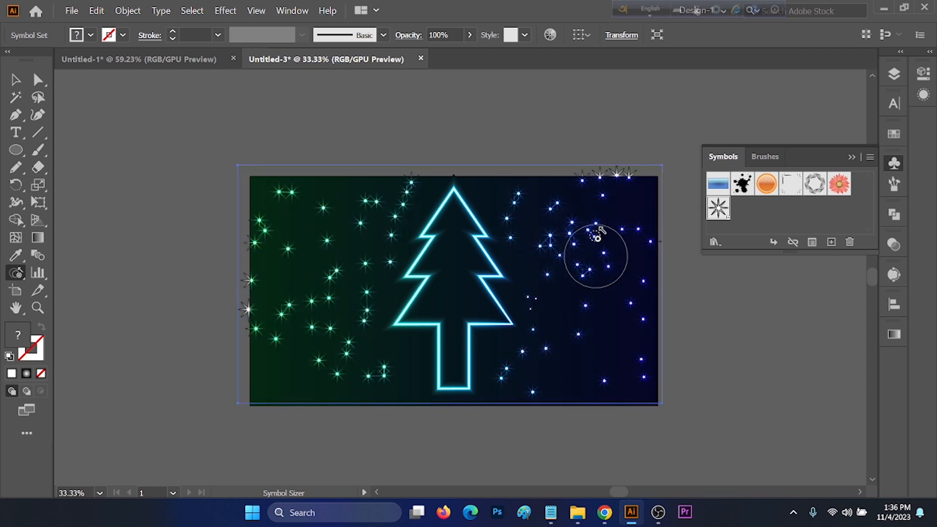
{"action": "left_click", "coordinate": [606, 197], "text": "alt"}
{"action": "left_click_drag", "start_coordinate": [610, 199], "coordinate": [605, 192]}
{"action": "mouse_move", "coordinate": [323, 235]}
{"action": "left_mouse_down"}
{"action": "mouse_move", "coordinate": [324, 209]}
{"action": "mouse_move", "coordinate": [303, 206]}
{"action": "left_mouse_up"}
{"action": "left_click", "coordinate": [286, 248]}
{"action": "left_click", "coordinate": [285, 251]}
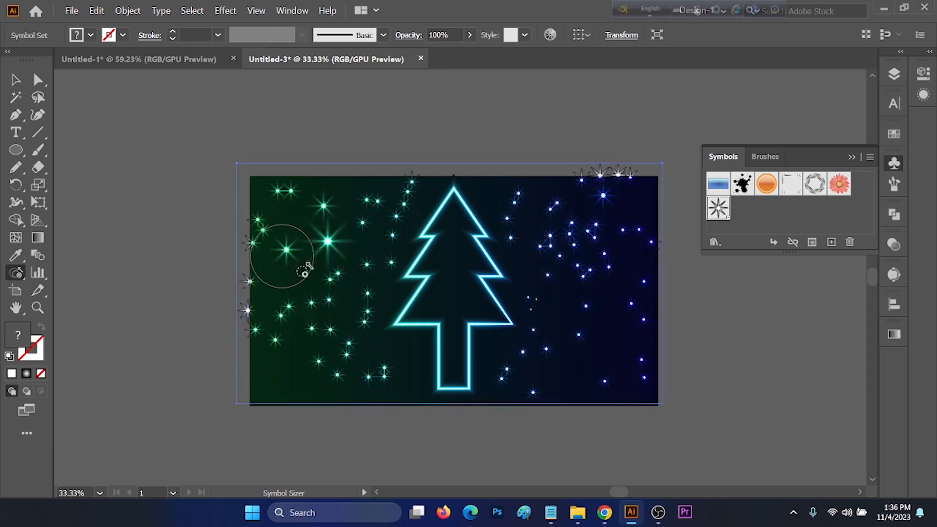
{"action": "left_click_drag", "start_coordinate": [332, 293], "coordinate": [328, 296]}
{"action": "left_click", "coordinate": [355, 357]}
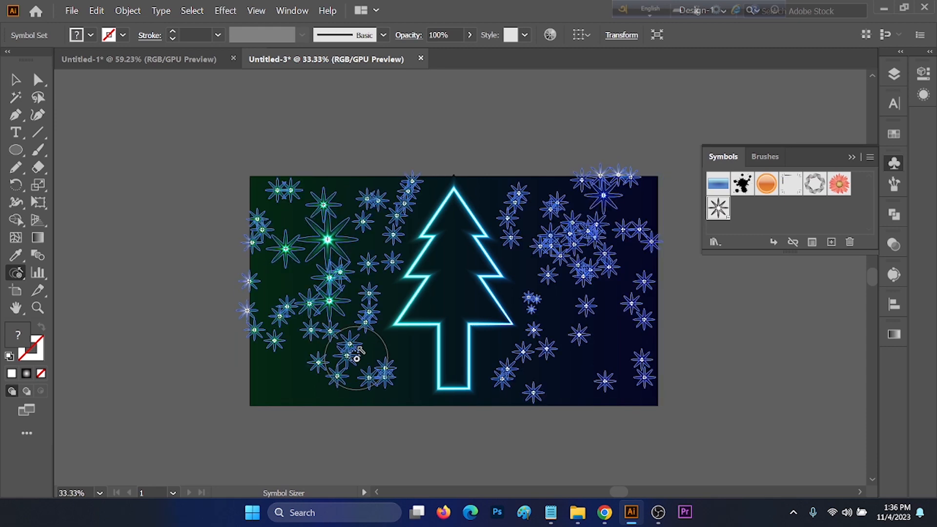
{"action": "left_click", "coordinate": [587, 306]}
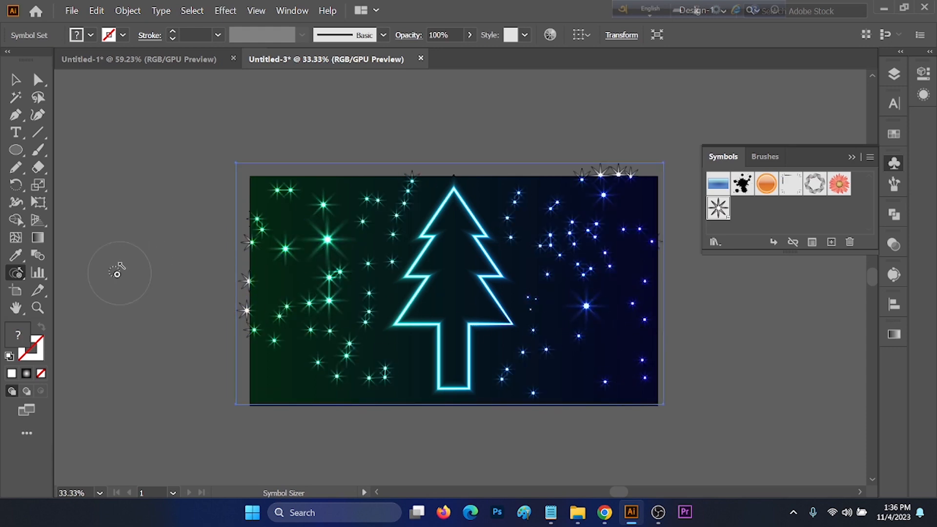
{"action": "left_click", "coordinate": [579, 258]}
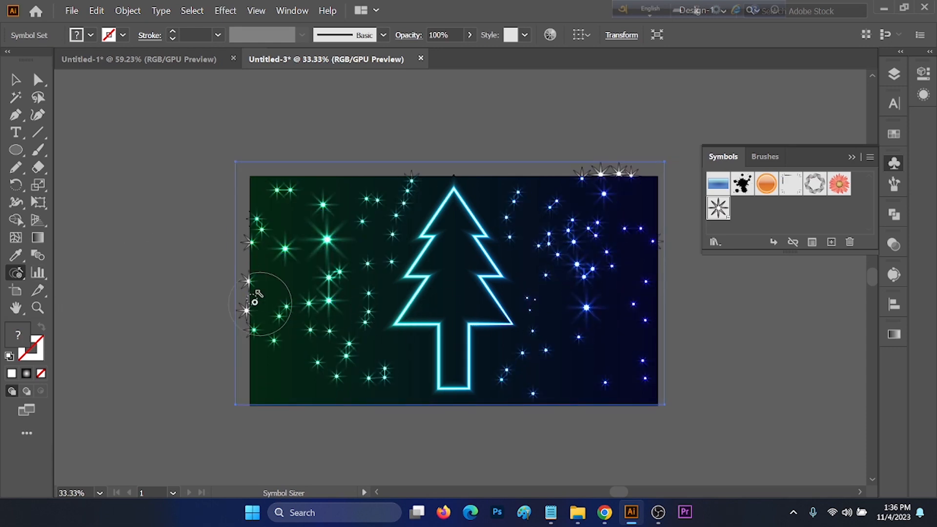
Shift the blue sparkles on the right side of the tree into new positions with the Symbol Shifter tool.
{"action": "left_click", "coordinate": [20, 274]}
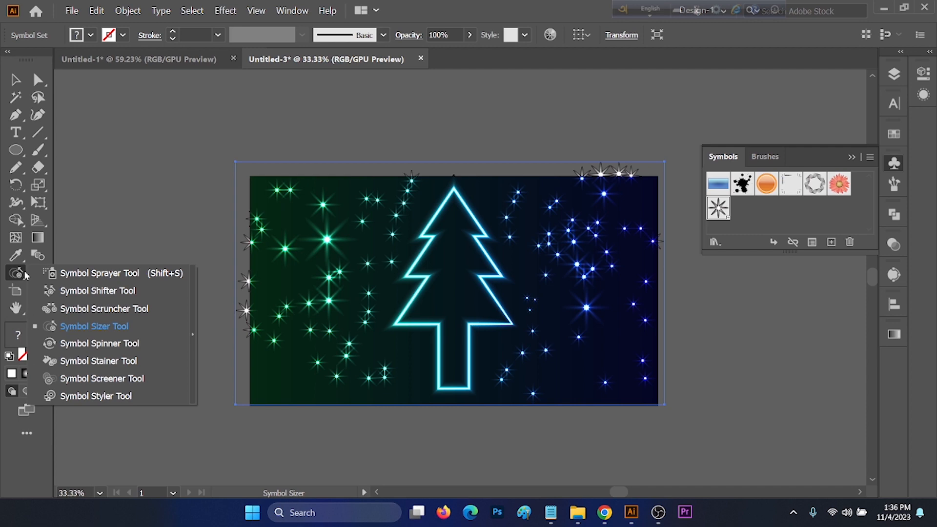
{"action": "left_click", "coordinate": [78, 292]}
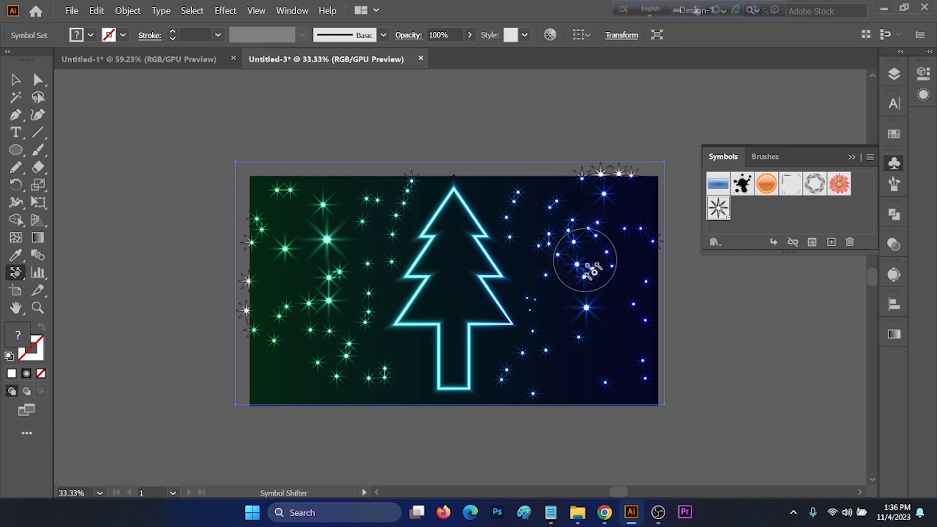
{"action": "mouse_move", "coordinate": [585, 262]}
{"action": "left_mouse_down"}
{"action": "mouse_move", "coordinate": [576, 311]}
{"action": "mouse_move", "coordinate": [606, 330]}
{"action": "mouse_move", "coordinate": [610, 304]}
{"action": "mouse_move", "coordinate": [564, 335]}
{"action": "left_mouse_up"}
{"action": "left_click", "coordinate": [16, 273]}
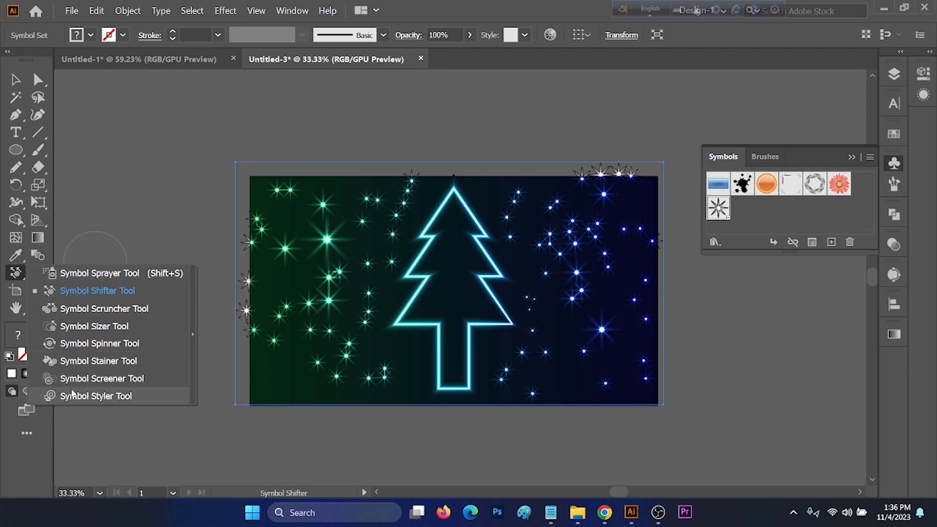
{"action": "left_click", "coordinate": [523, 278]}
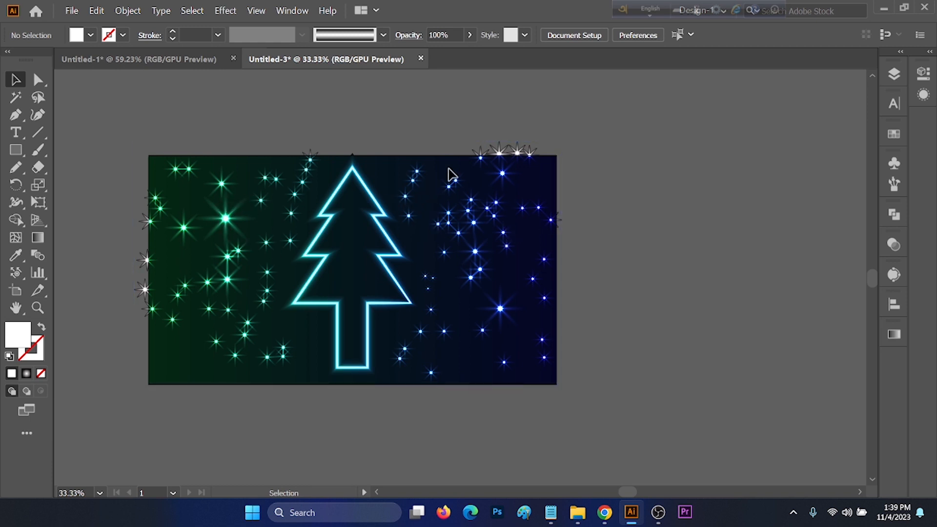
Edit the dark green global swatch to R=43 G=40 B=19, previewing the recoloured background and glows.
{"action": "left_click", "coordinate": [895, 135]}
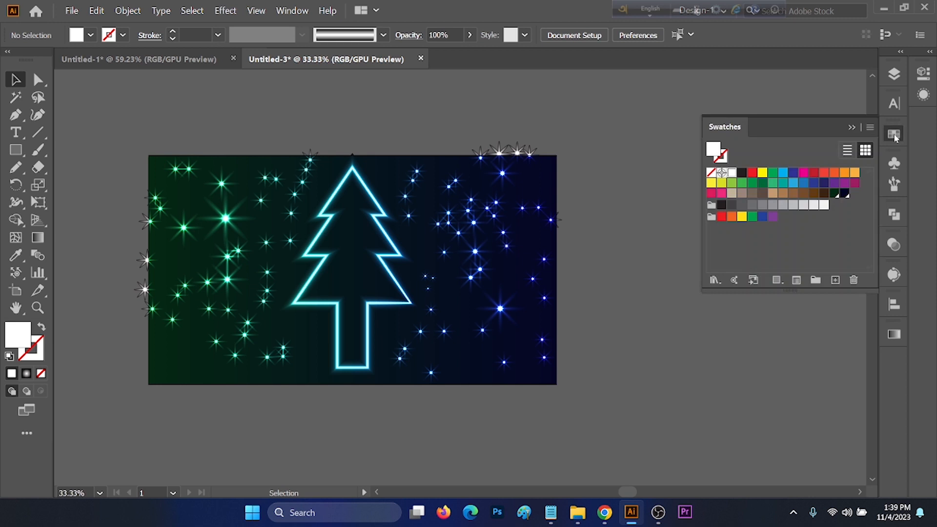
{"action": "left_click", "coordinate": [833, 194]}
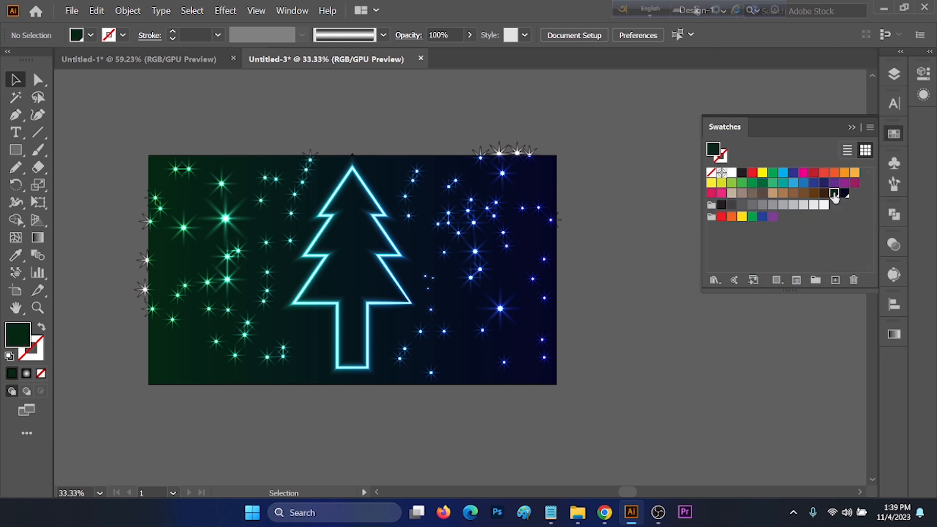
{"action": "double_click", "coordinate": [834, 194]}
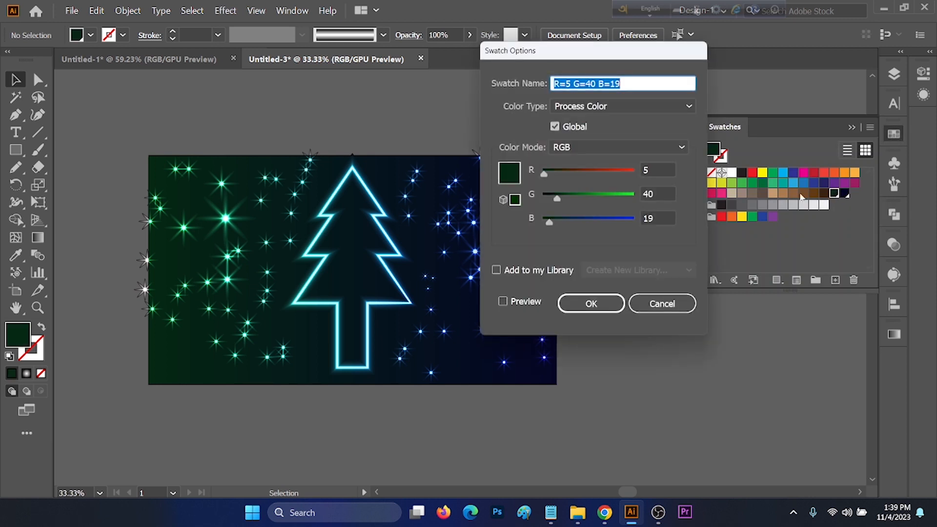
{"action": "left_click", "coordinate": [516, 304]}
{"action": "left_click_drag", "start_coordinate": [586, 60], "coordinate": [657, 67]}
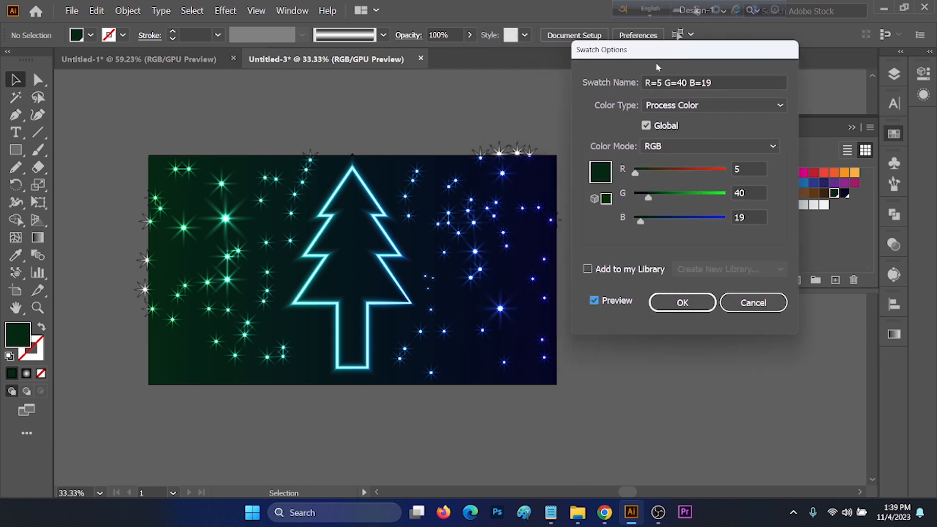
{"action": "left_click_drag", "start_coordinate": [638, 176], "coordinate": [650, 174]}
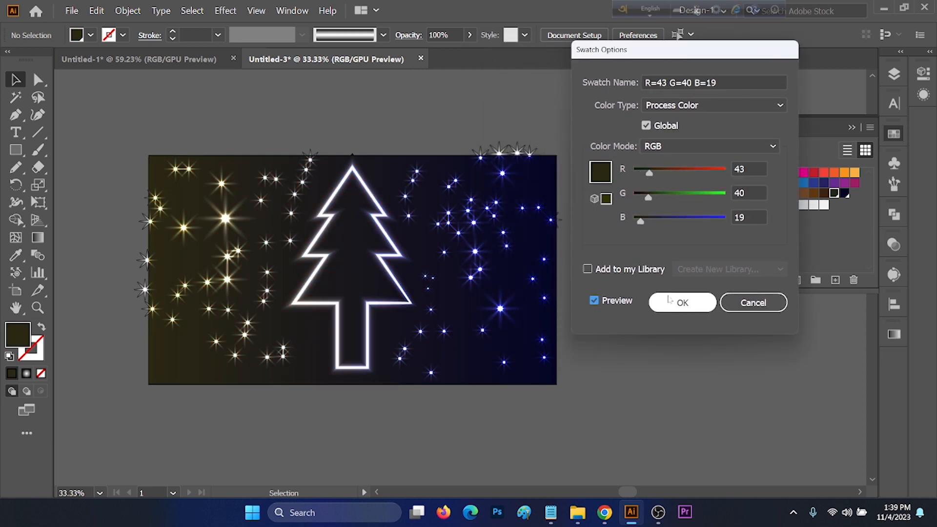
{"action": "left_click", "coordinate": [682, 302]}
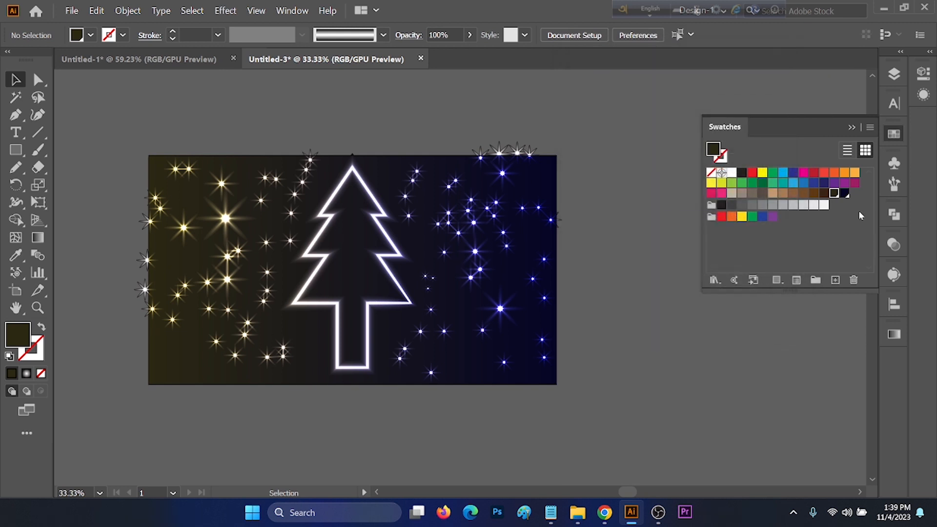
Edit the navy global swatch to R=20 G=31 B=30 with preview on.
{"action": "double_click", "coordinate": [844, 194]}
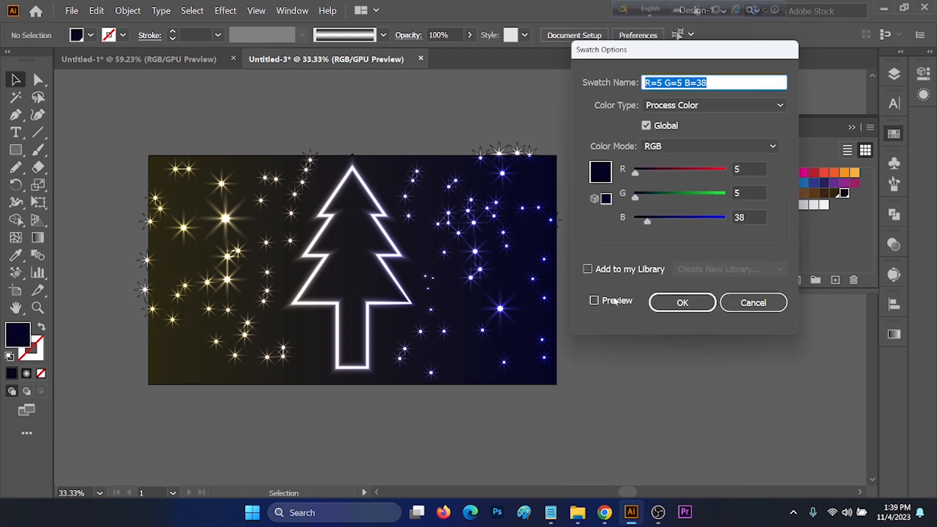
{"action": "left_click", "coordinate": [616, 301]}
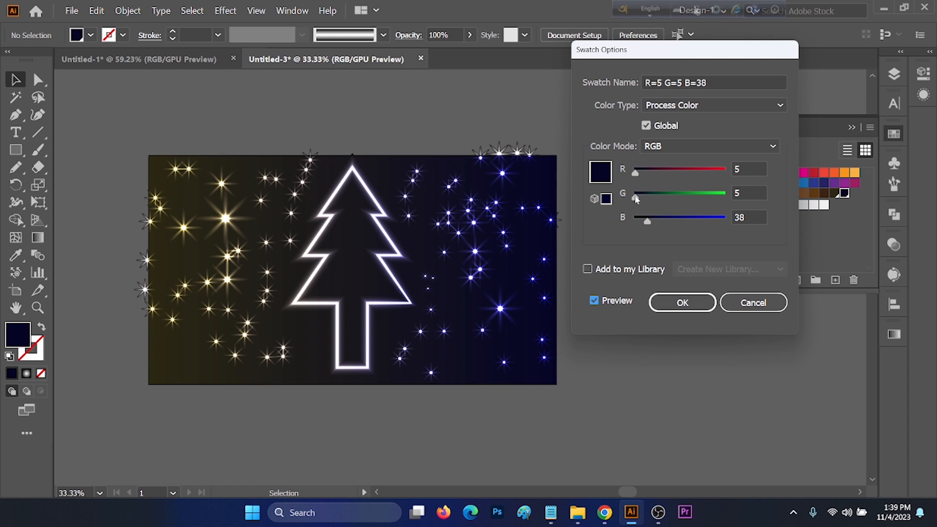
{"action": "mouse_move", "coordinate": [640, 198]}
{"action": "left_mouse_down"}
{"action": "mouse_move", "coordinate": [648, 199]}
{"action": "mouse_move", "coordinate": [639, 198]}
{"action": "left_mouse_up"}
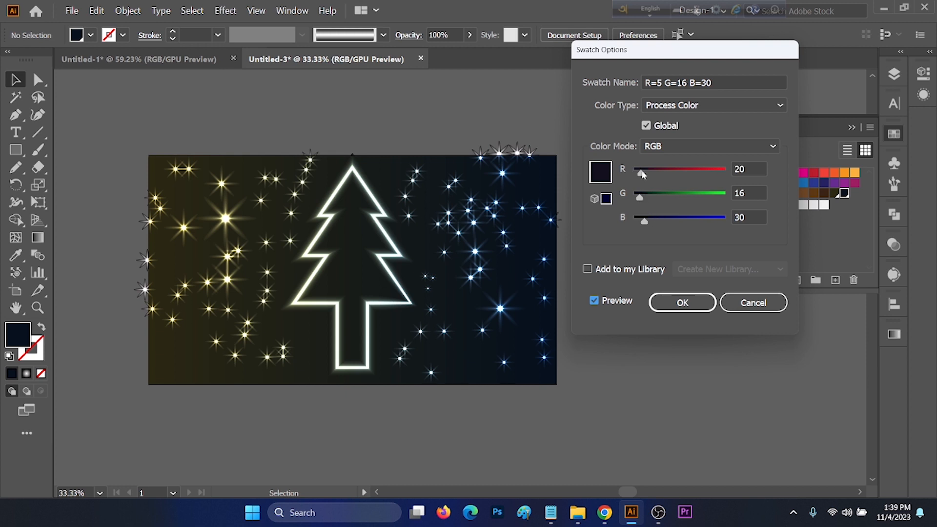
{"action": "left_click_drag", "start_coordinate": [643, 200], "coordinate": [645, 199]}
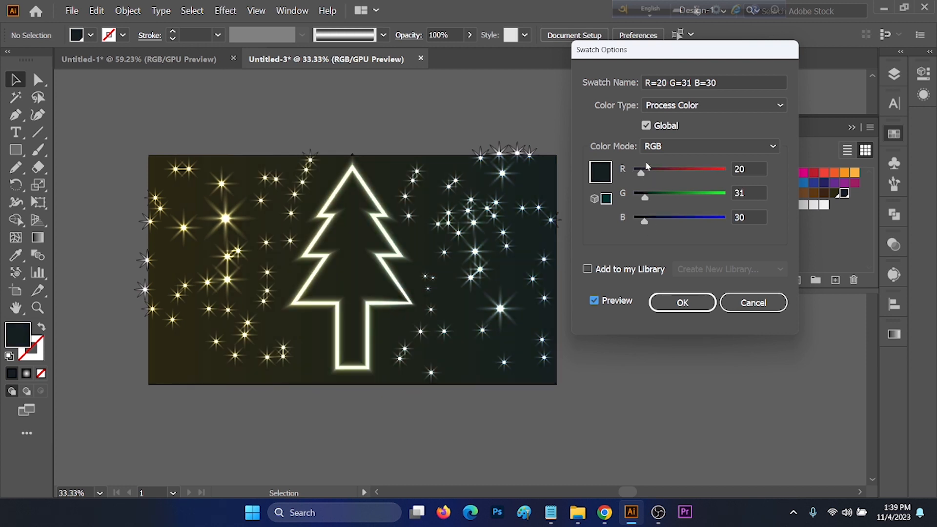
{"action": "left_click", "coordinate": [679, 301]}
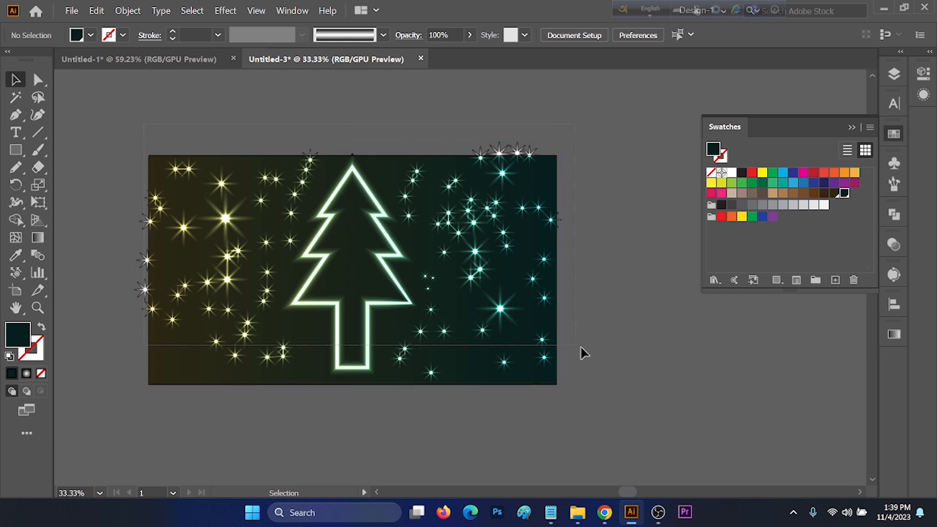
Unlock the background rectangle in the Layers panel, then select all artwork and group it.
{"action": "key", "text": "ctrl+a"}
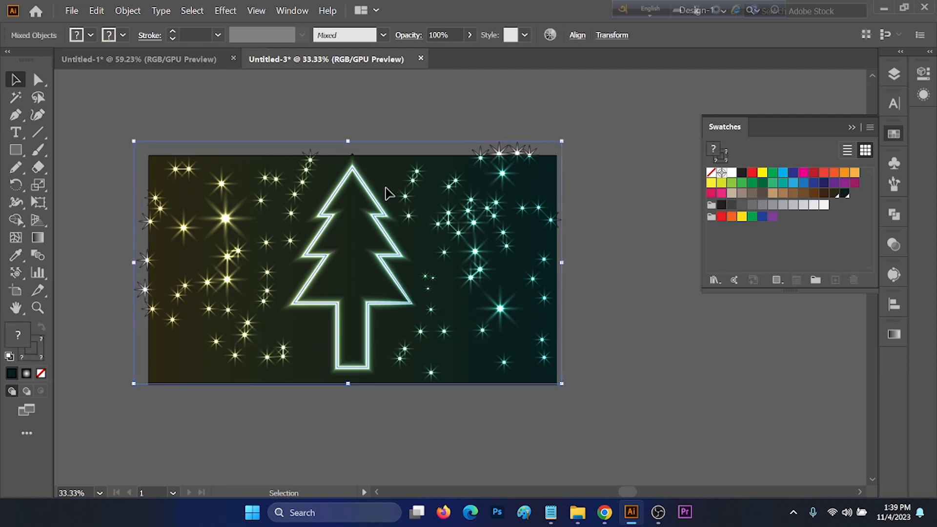
{"action": "left_click", "coordinate": [894, 74]}
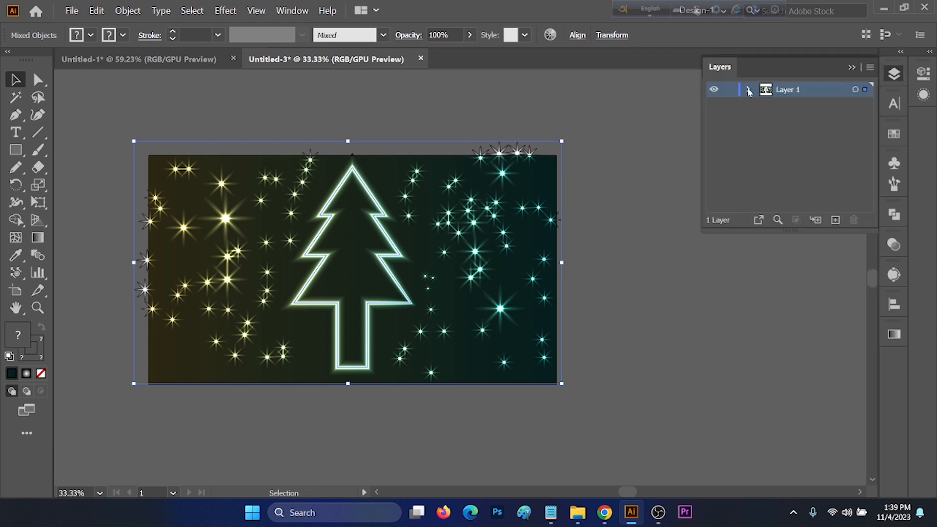
{"action": "left_click", "coordinate": [749, 90]}
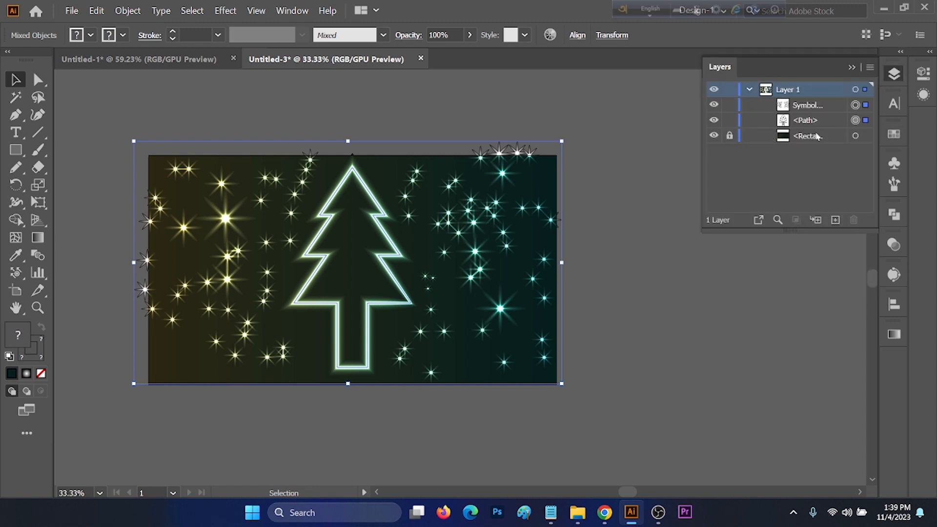
{"action": "left_click", "coordinate": [730, 137]}
{"action": "left_click", "coordinate": [602, 128]}
{"action": "key", "text": "ctrl+a"}
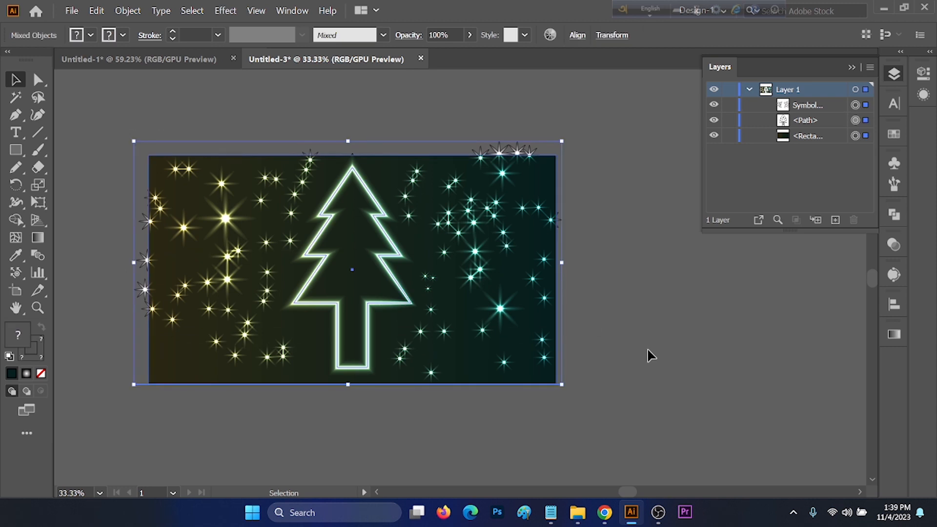
{"action": "key", "text": "ctrl+g"}
{"action": "left_click", "coordinate": [297, 124]}
{"action": "left_click", "coordinate": [430, 194]}
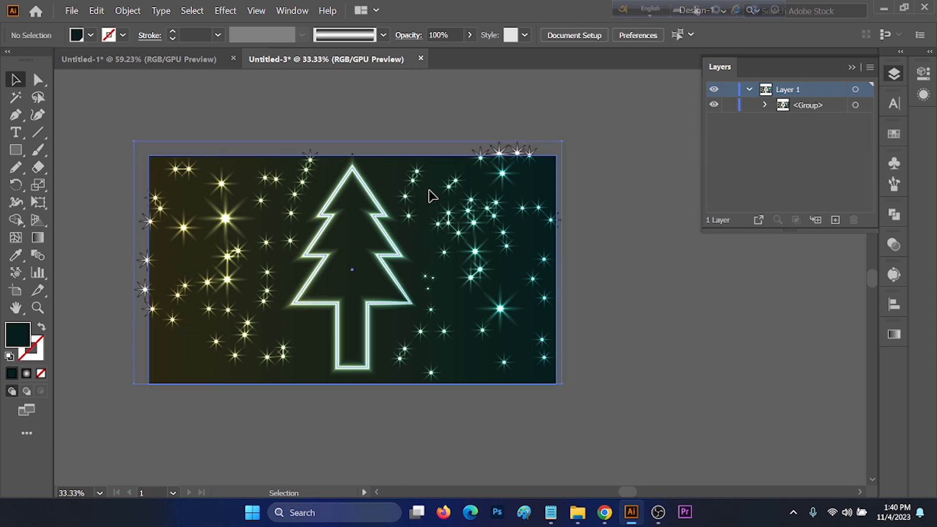
Draw a rectangle matching the artboard and make a clipping mask from it and the grouped artwork.
{"action": "left_click", "coordinate": [13, 151]}
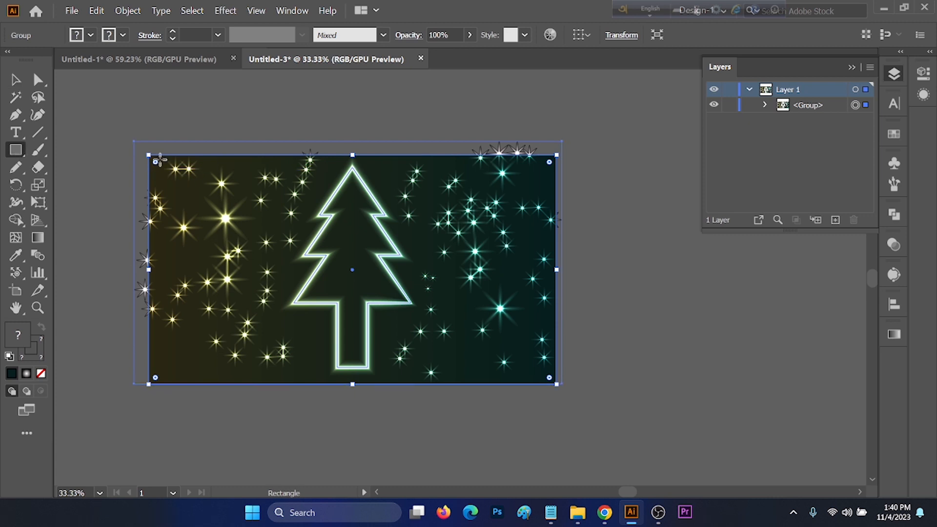
{"action": "left_click_drag", "start_coordinate": [149, 157], "coordinate": [556, 384]}
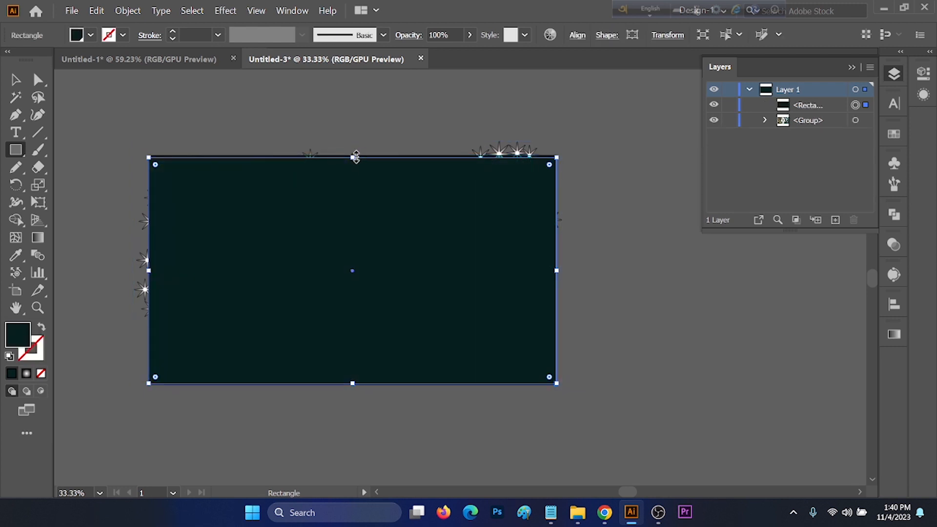
{"action": "left_click_drag", "start_coordinate": [355, 157], "coordinate": [356, 154]}
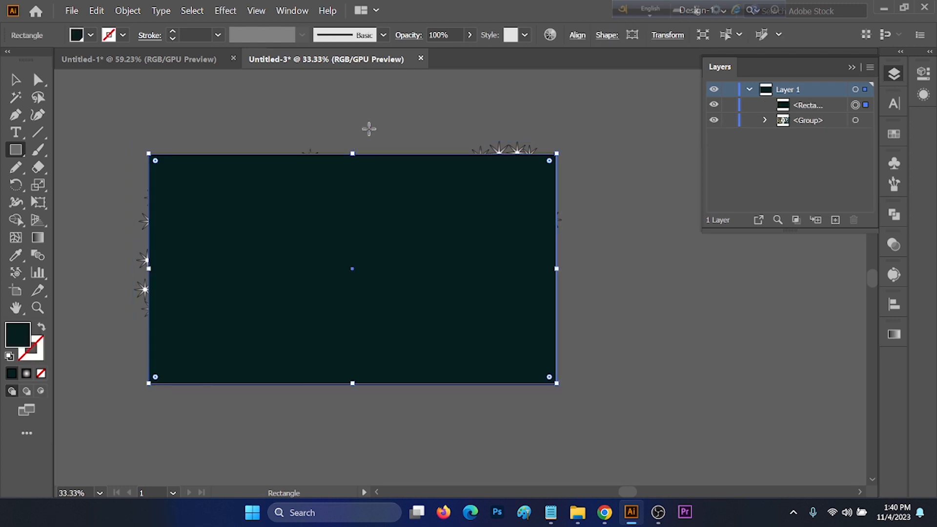
{"action": "key", "text": "v"}
{"action": "key", "text": "ctrl+a"}
{"action": "right_click", "coordinate": [443, 197]}
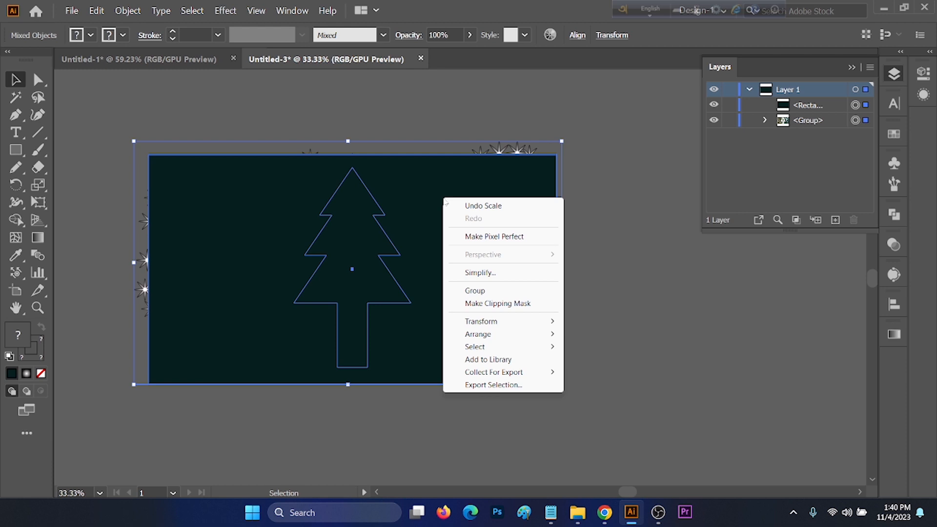
{"action": "left_click", "coordinate": [492, 304]}
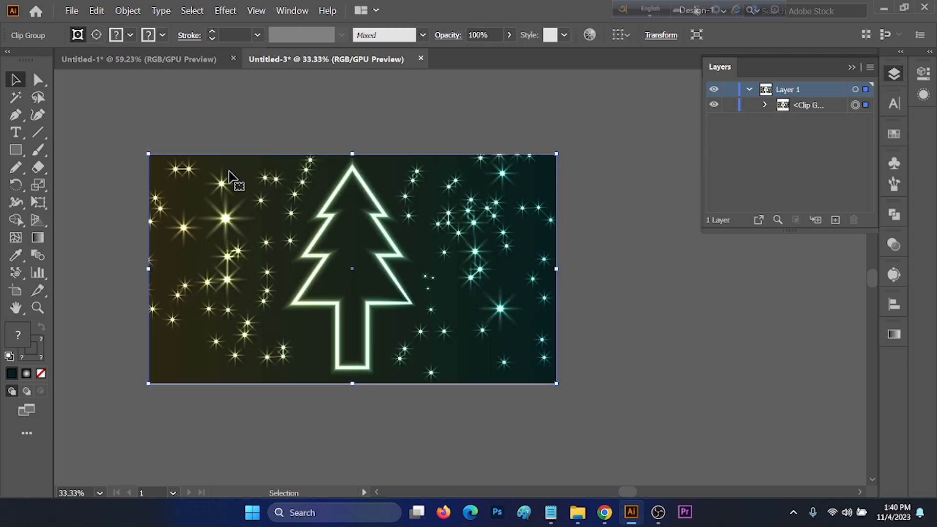
{"action": "left_click", "coordinate": [621, 276]}
{"action": "key", "text": "ctrl+minus"}
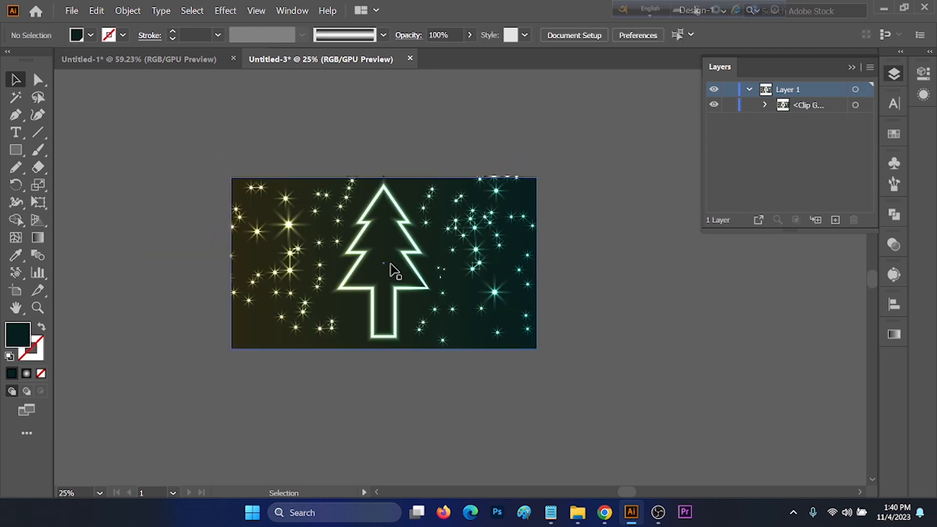